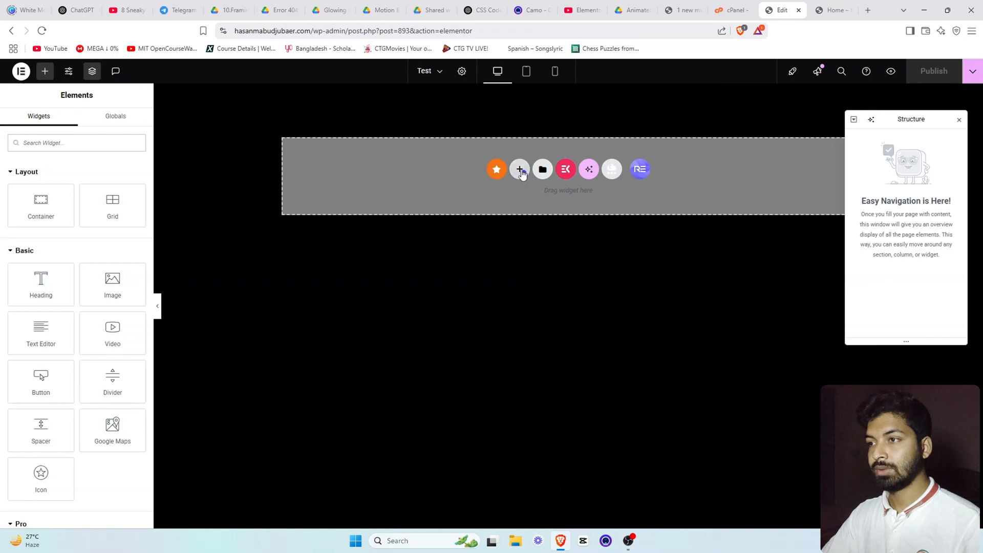
Add a new Flexbox container to the page using the single-column, downward-direction structure
click(521, 173)
click(531, 204)
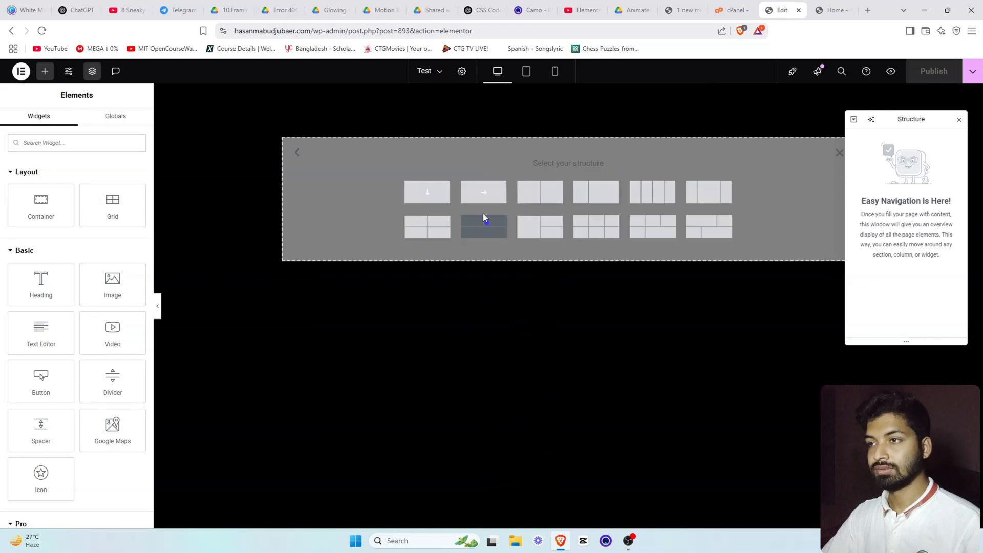
click(437, 200)
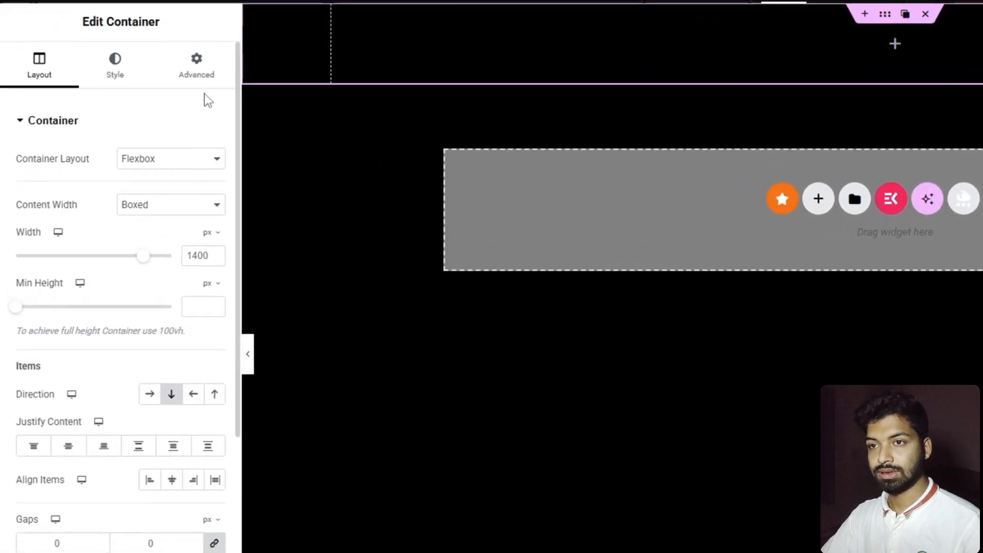
Set the container's padding to em with unlinked sides, using 6 for the top and 6 for the bottom
click(196, 77)
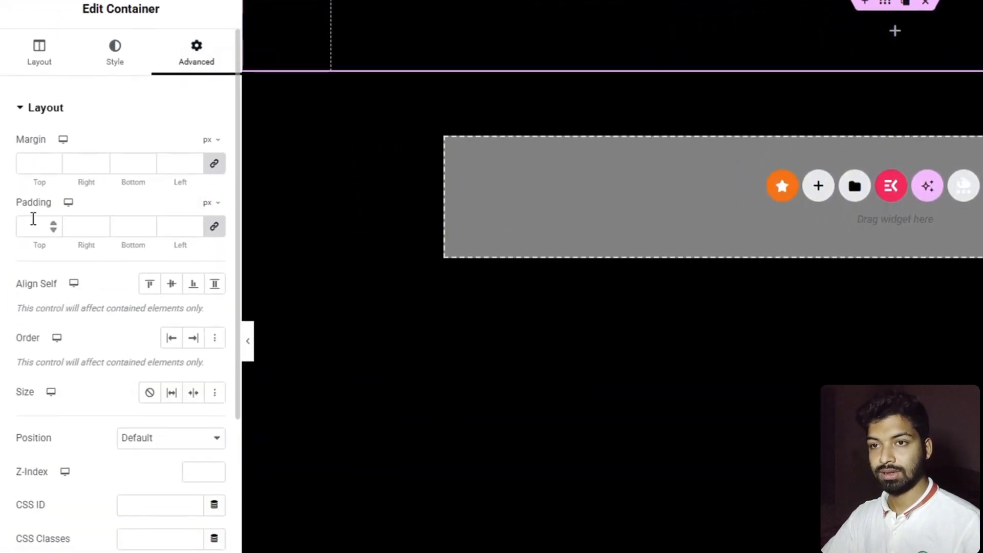
click(210, 200)
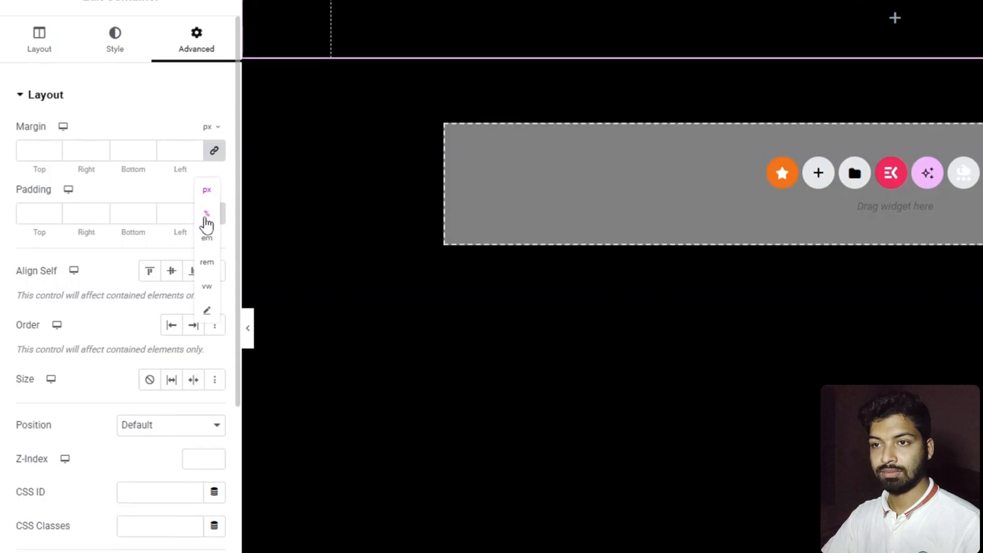
click(205, 238)
click(214, 210)
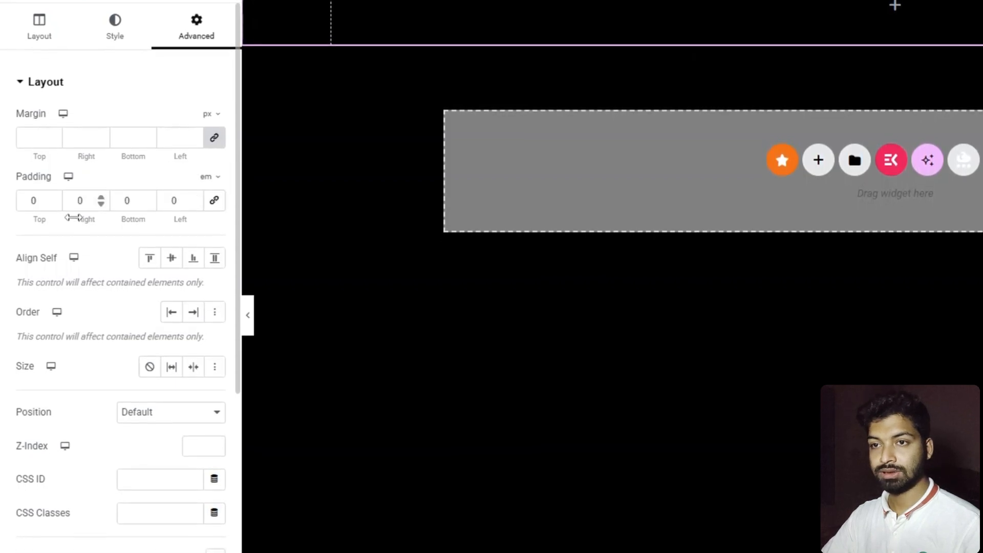
drag(47, 198, 18, 195)
text(6)
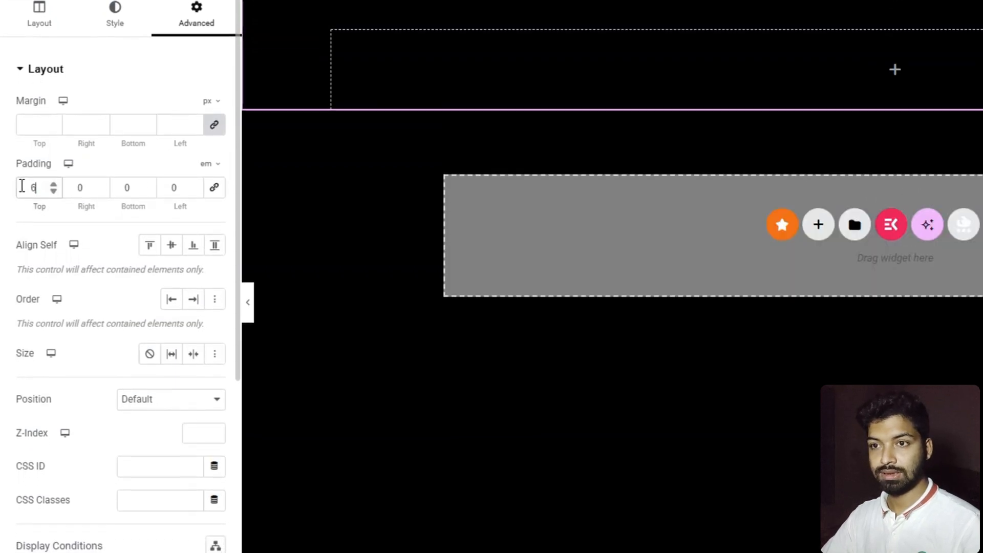
drag(136, 188, 106, 185)
text(6)
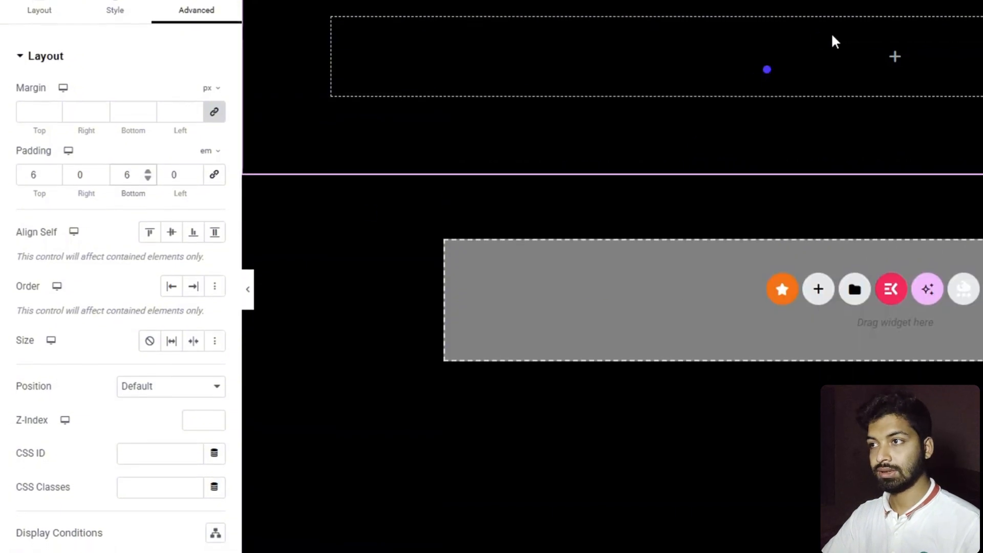
Lay out the container's items in a horizontal row, with both Justify Content and Align Items centered
click(40, 8)
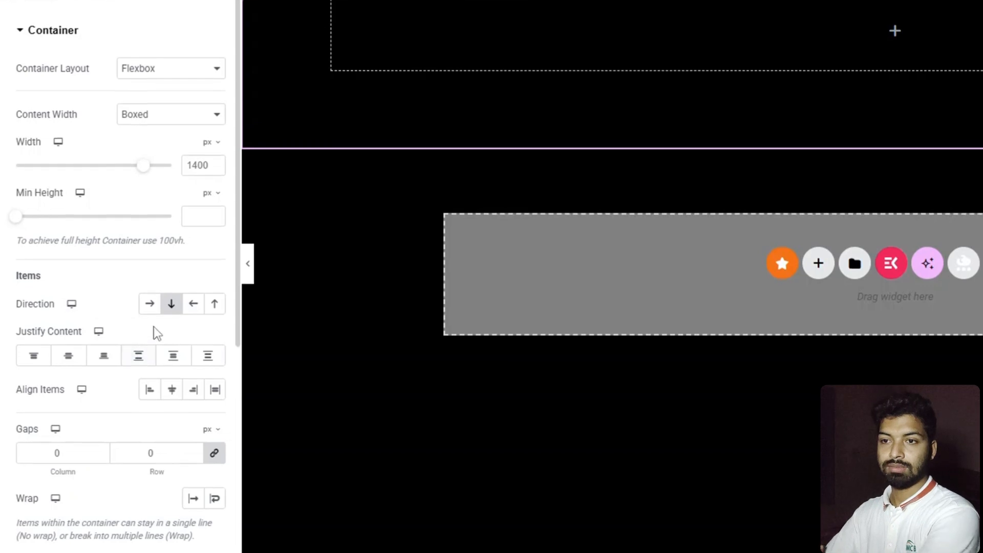
click(152, 307)
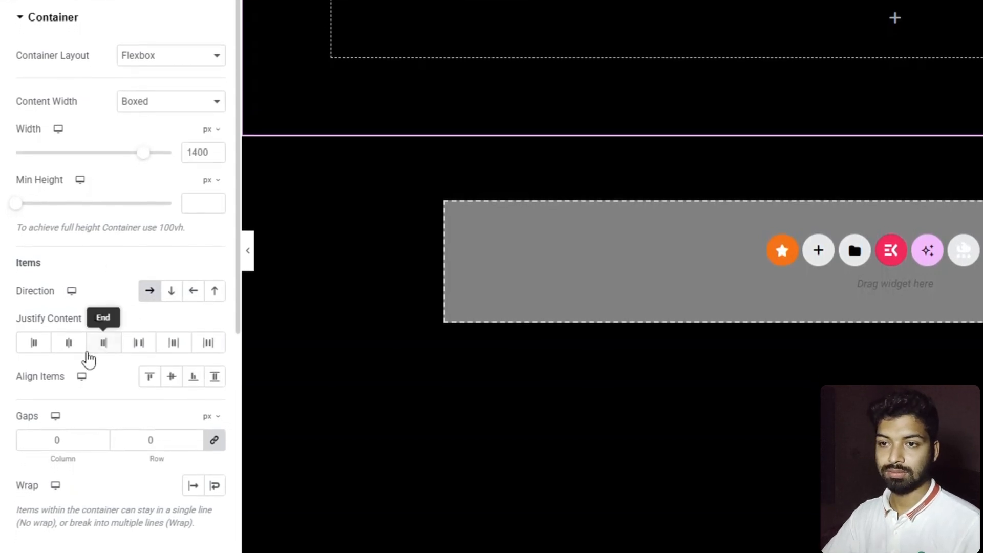
click(71, 349)
click(172, 374)
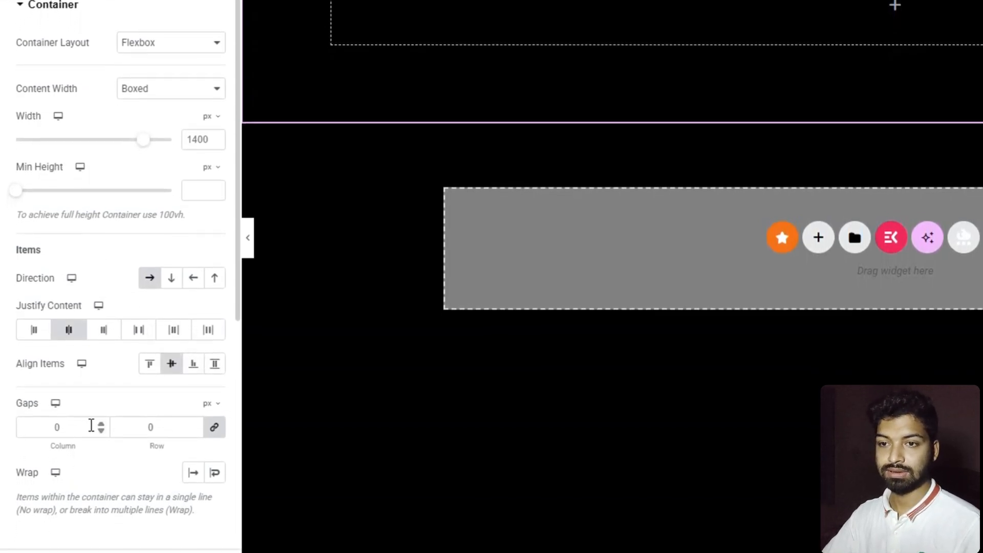
Set the container's column and row gaps to 5 vw
click(66, 436)
click(211, 401)
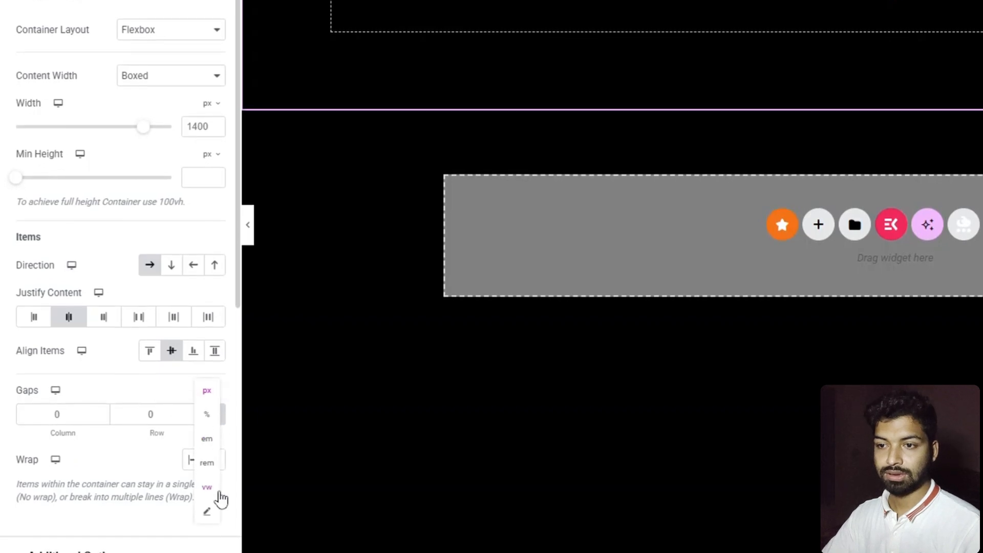
click(207, 484)
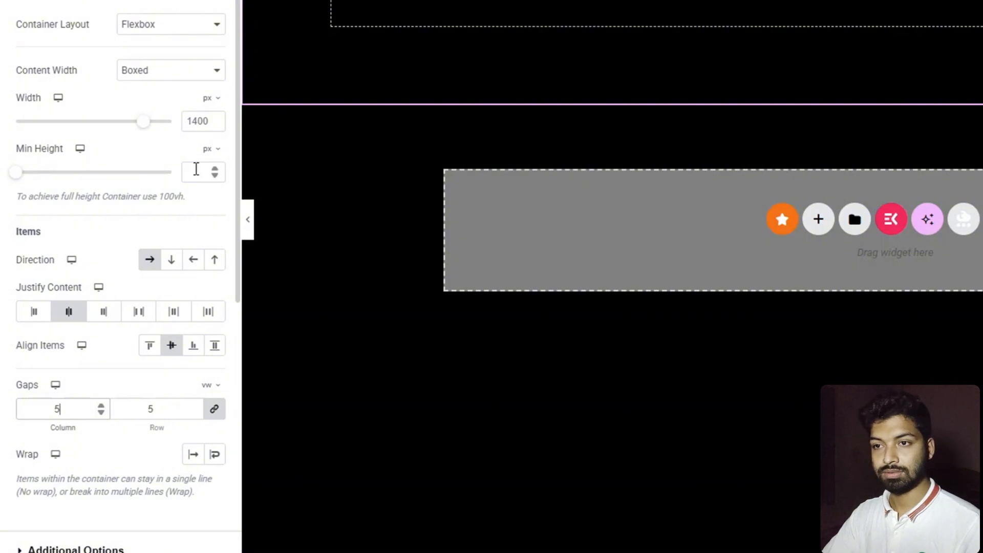
Set the container's minimum height in vh, trying 100 and 90 and settling on 80
click(209, 148)
click(208, 224)
click(202, 174)
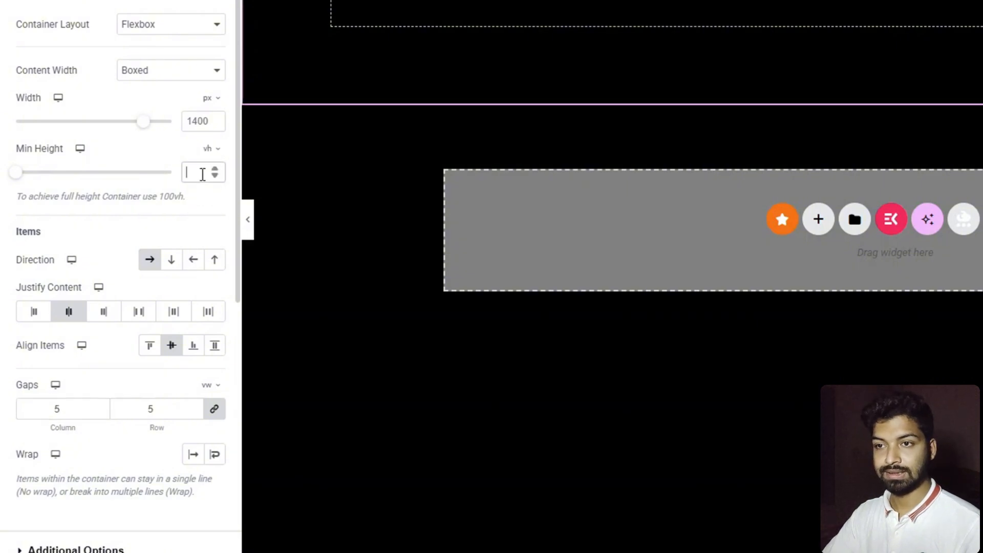
text(100)
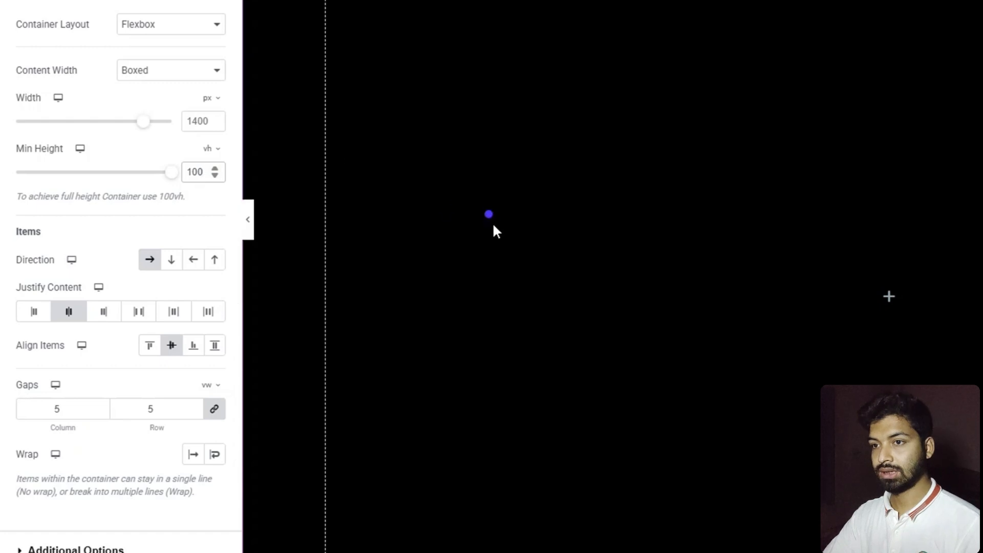
double_click(205, 173)
key(BackSpace)
text(8)
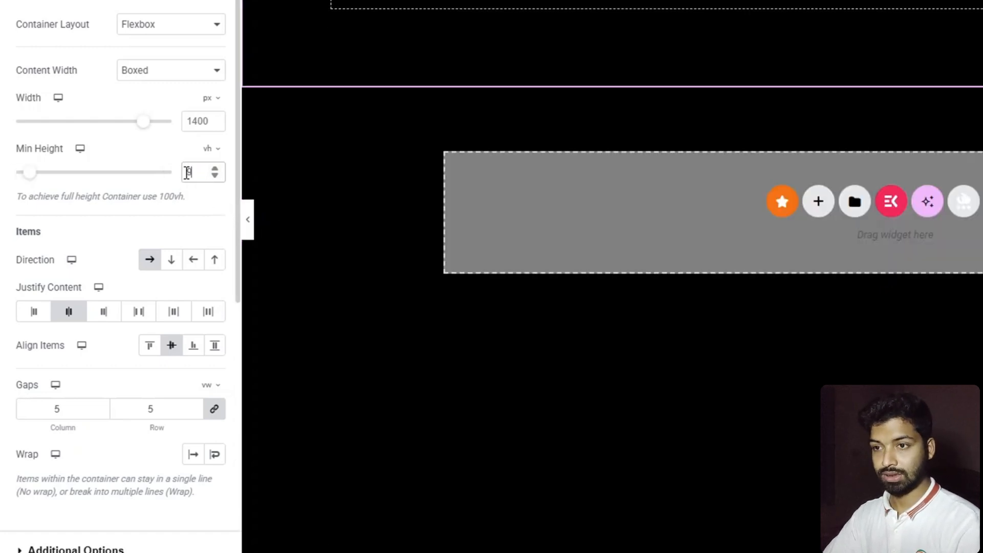
text(0)
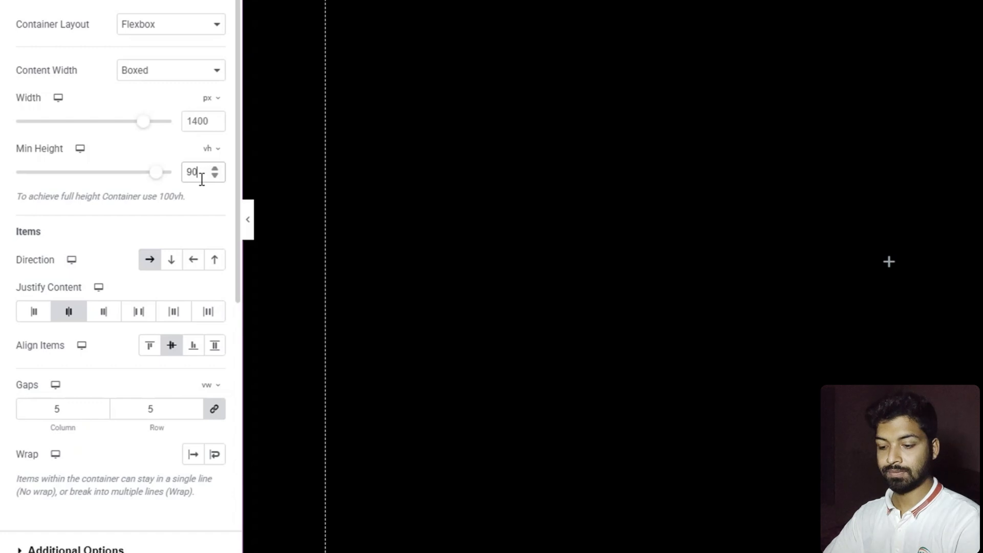
key(BackSpace)
key(BackSpace)
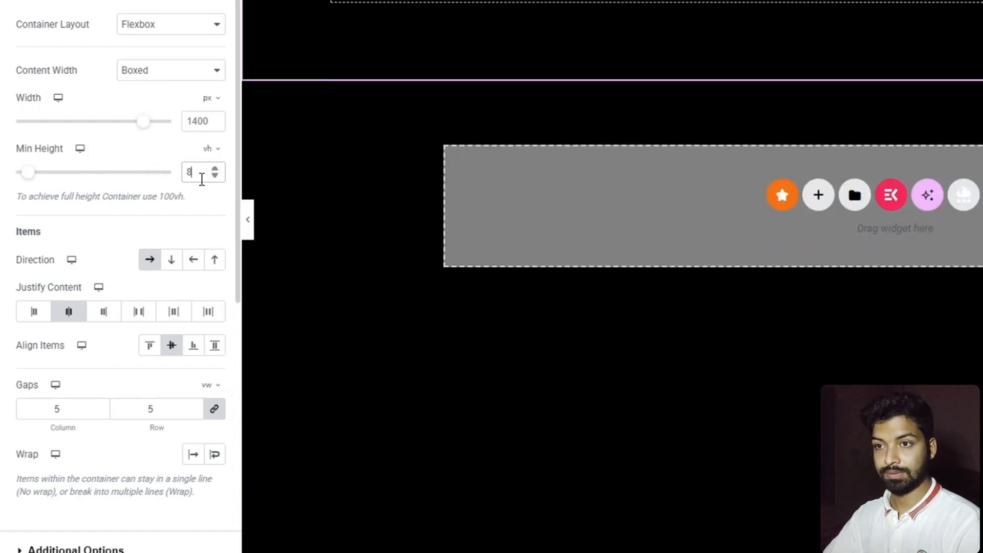
text(80)
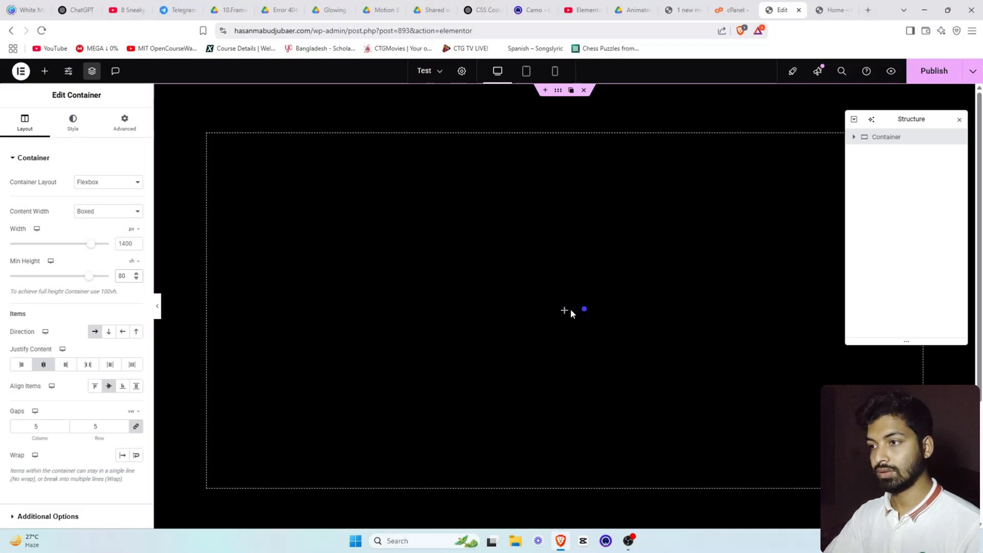
Add a nested container inside the main container and rename it Card in the page structure
click(567, 311)
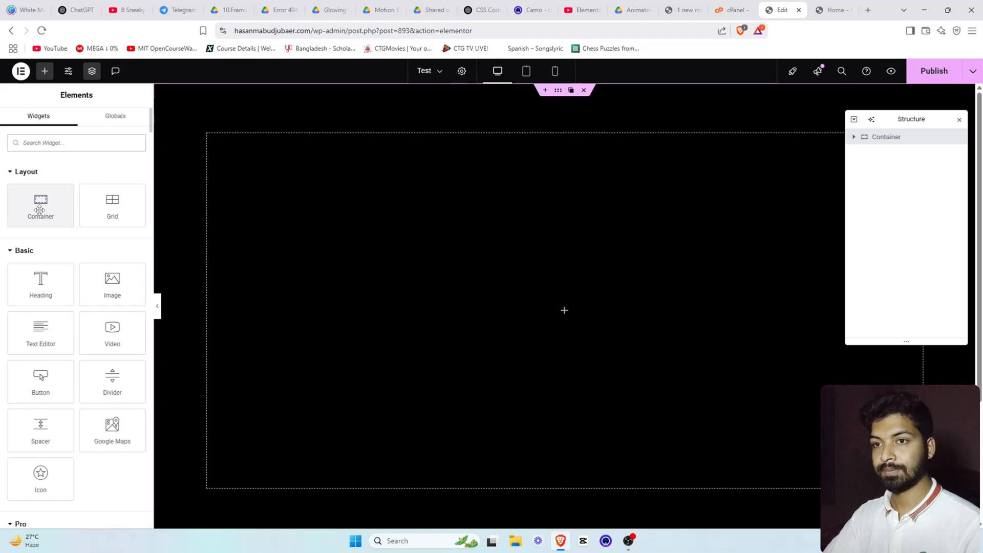
drag(39, 209, 439, 294)
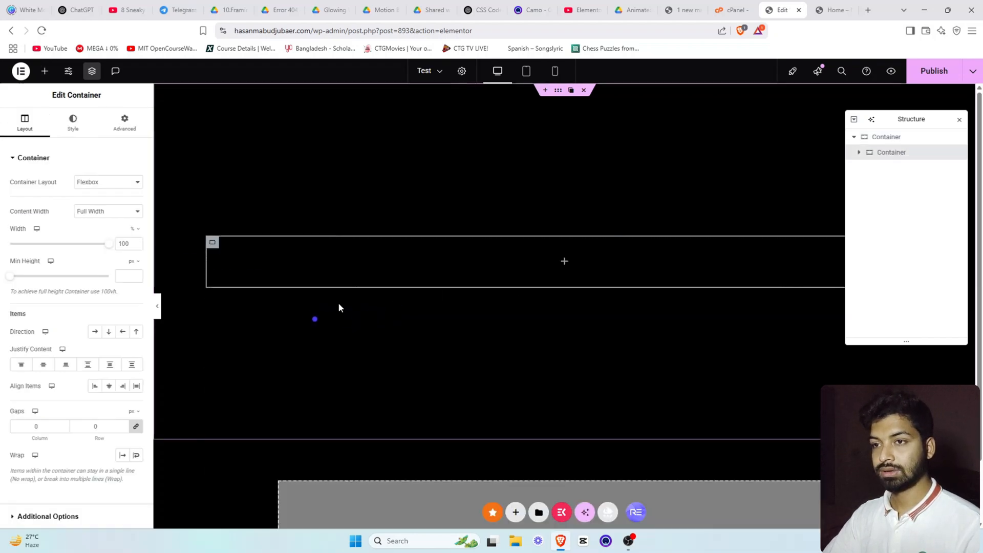
double_click(889, 154)
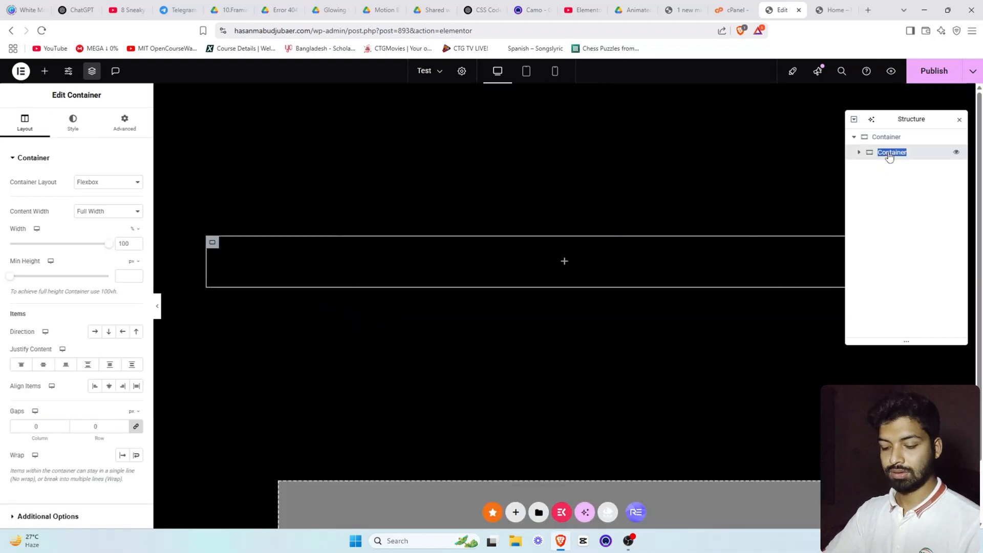
text(Card)
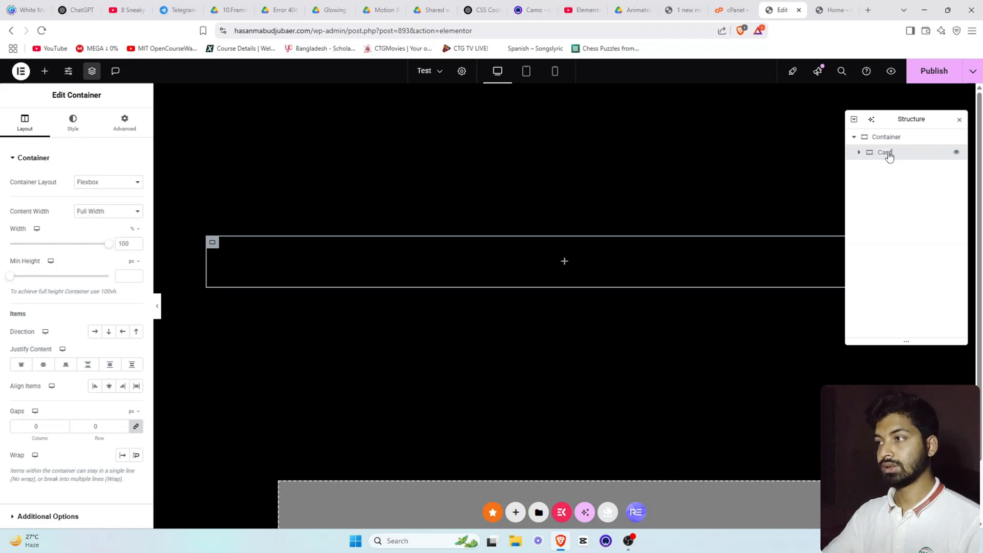
Duplicate the Card container twice to make three cards in the row
right_click(888, 154)
click(890, 186)
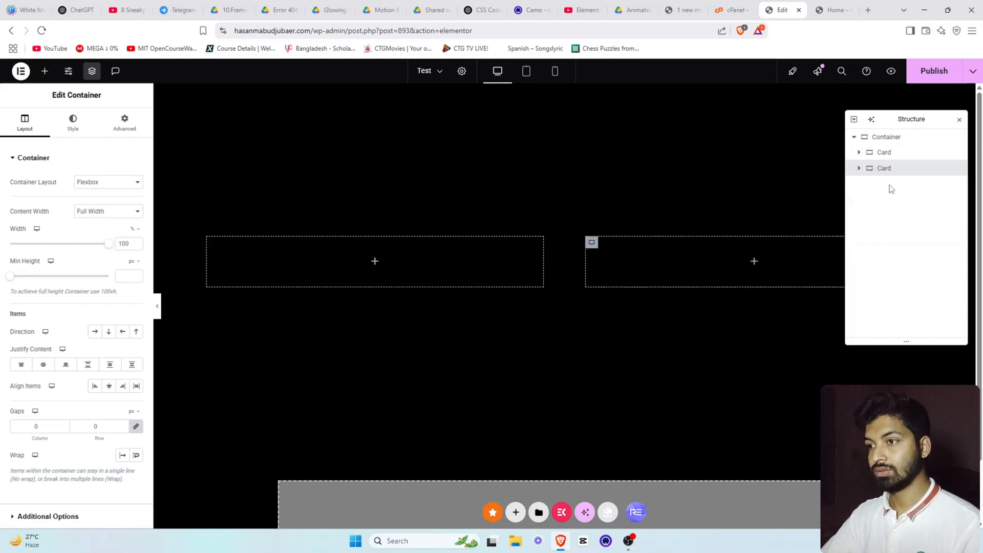
right_click(893, 171)
click(893, 199)
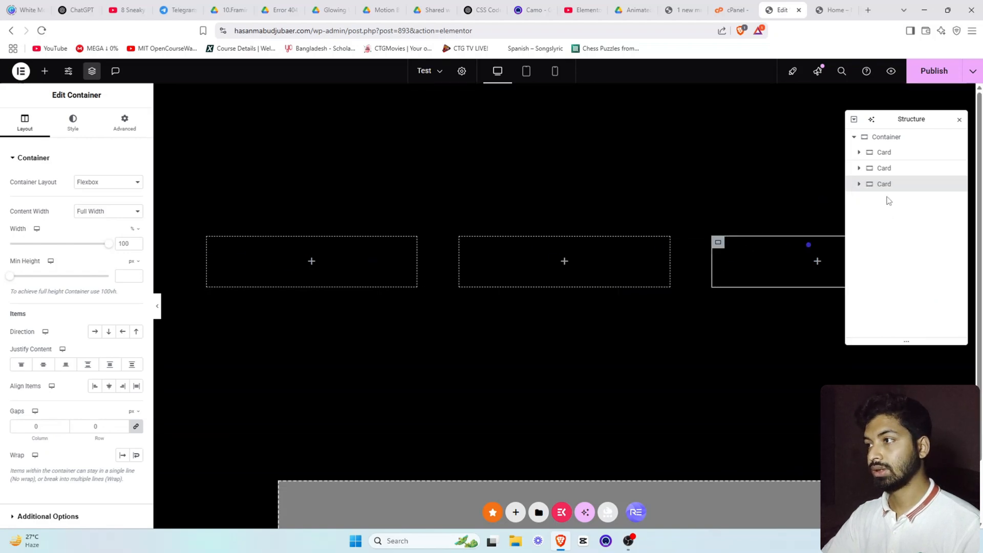
Set the first card's width to 30%
mouse_move(219, 248)
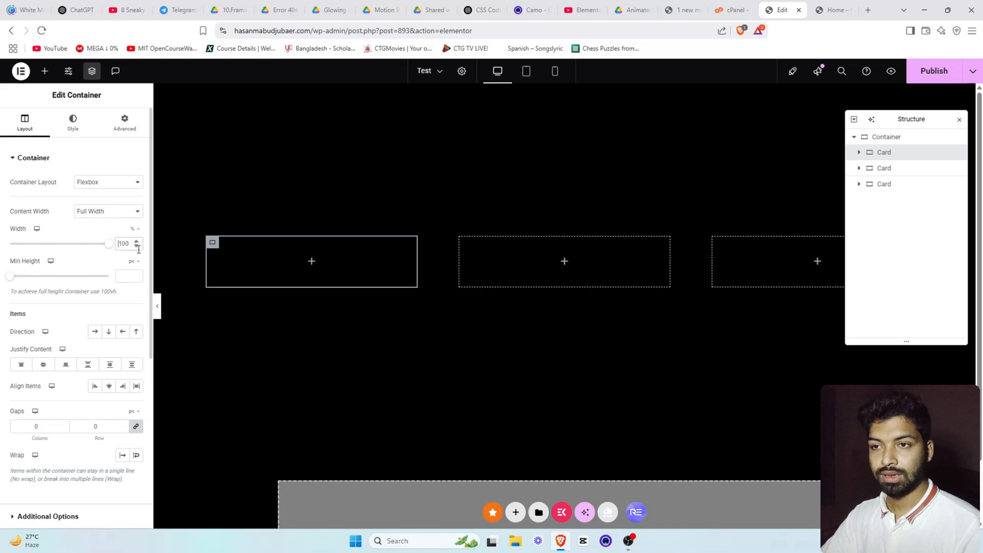
text(3)
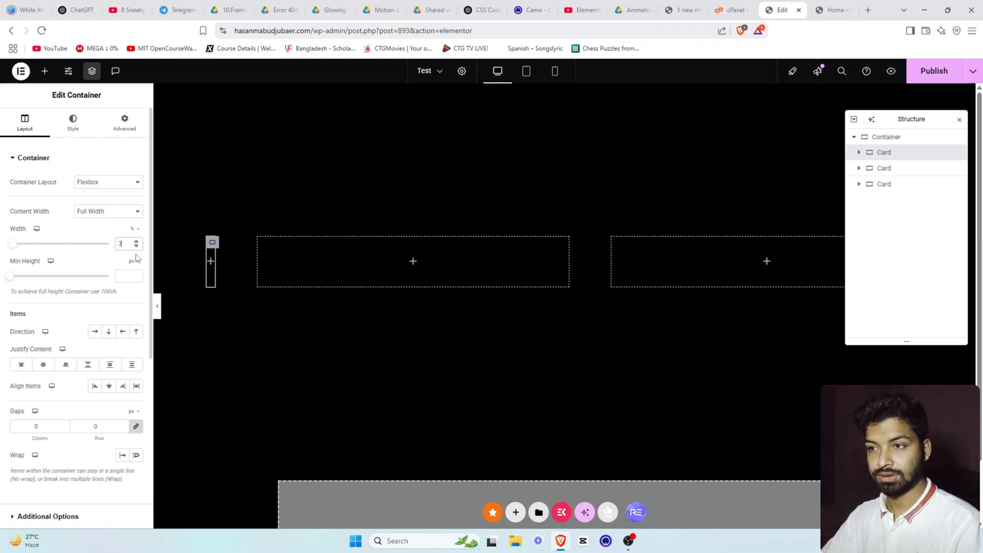
text(0)
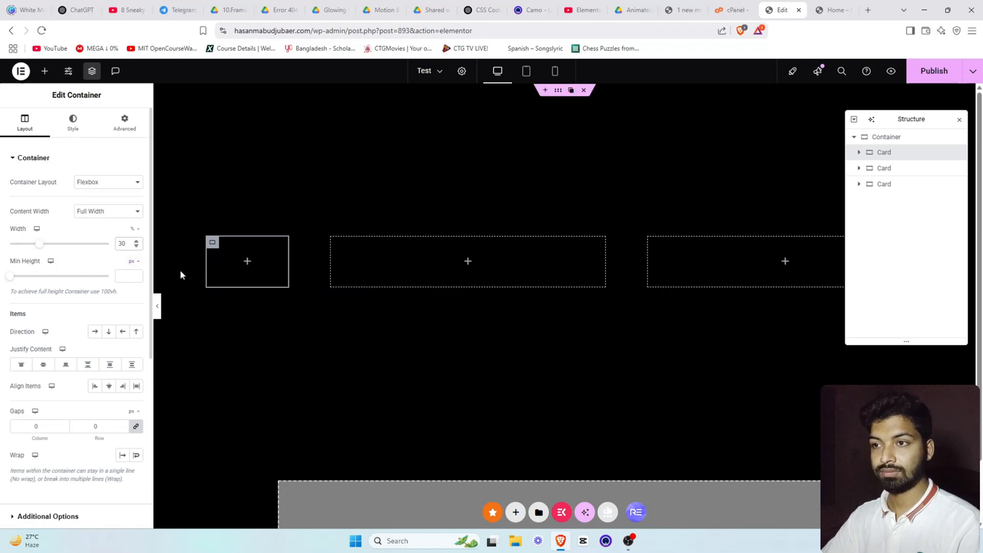
Delete the other two cards and replace them with duplicates of the 30% wide card
click(358, 242)
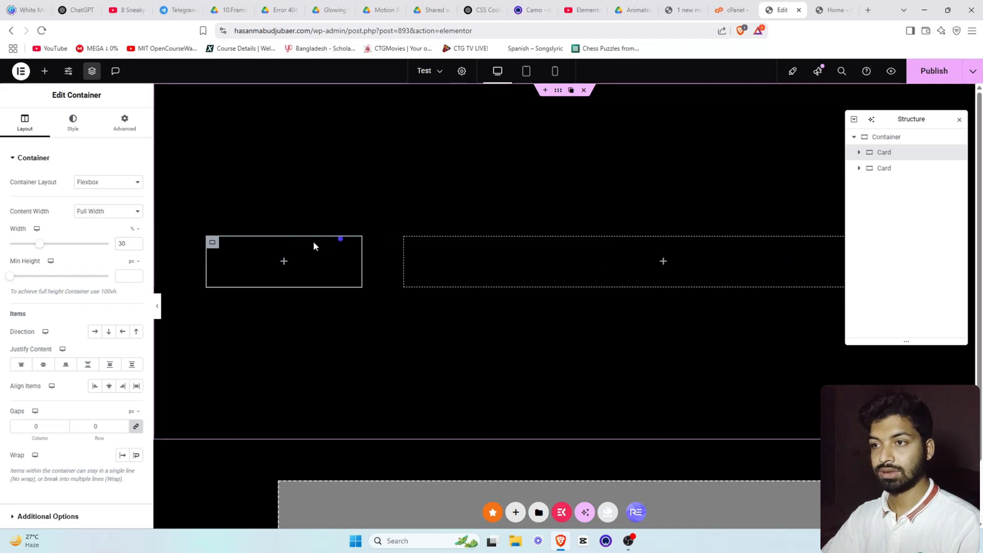
click(225, 243)
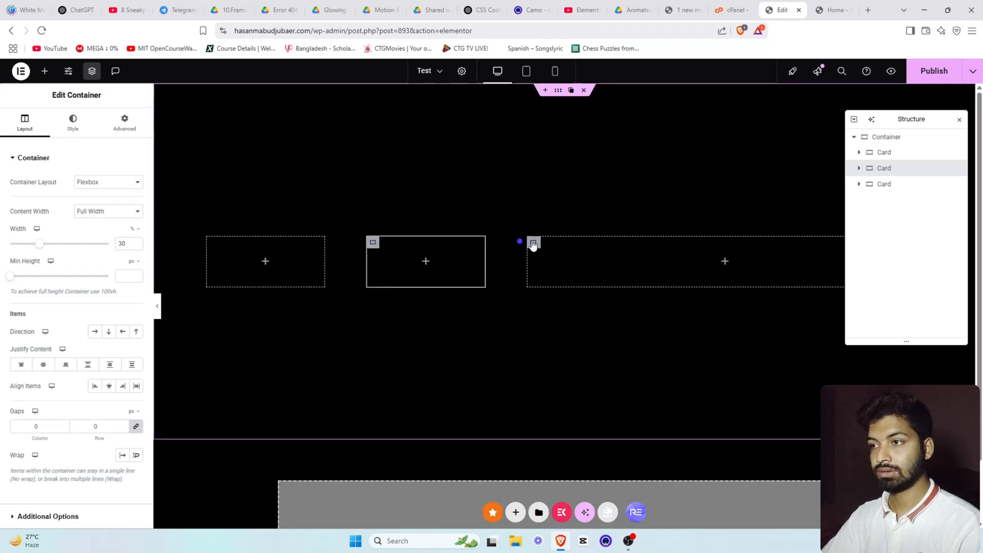
click(559, 242)
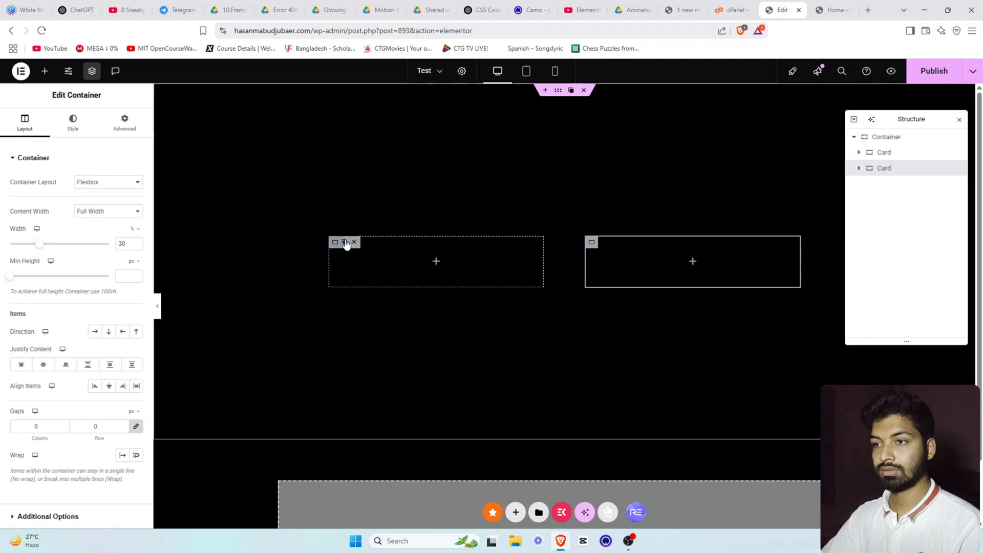
click(345, 243)
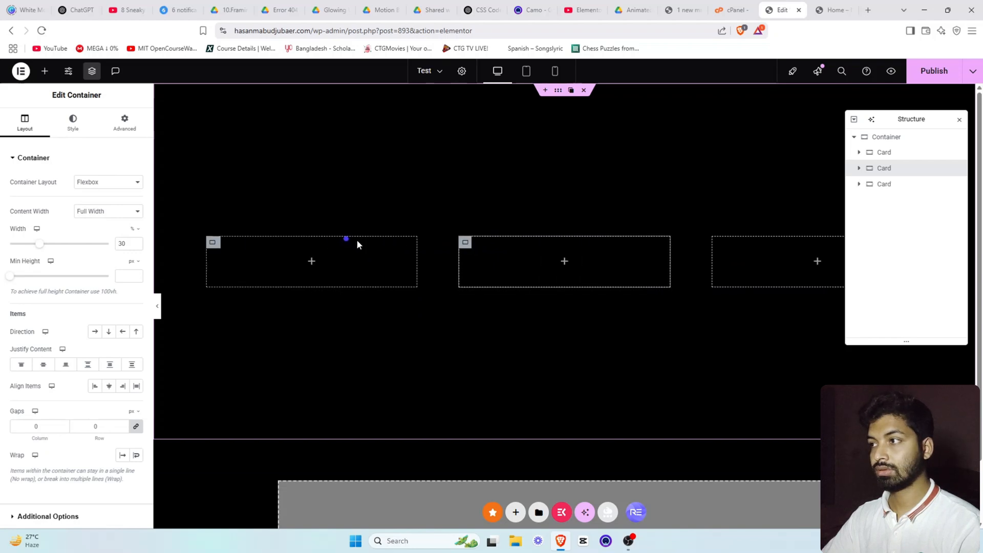
Set the first card's width to 25% and keep that card selected for editing
click(215, 247)
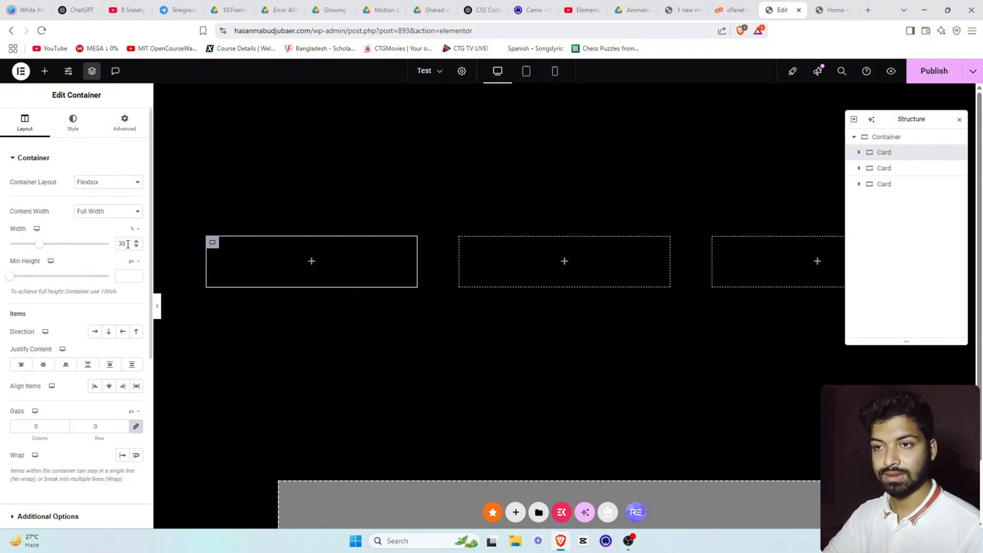
text(25)
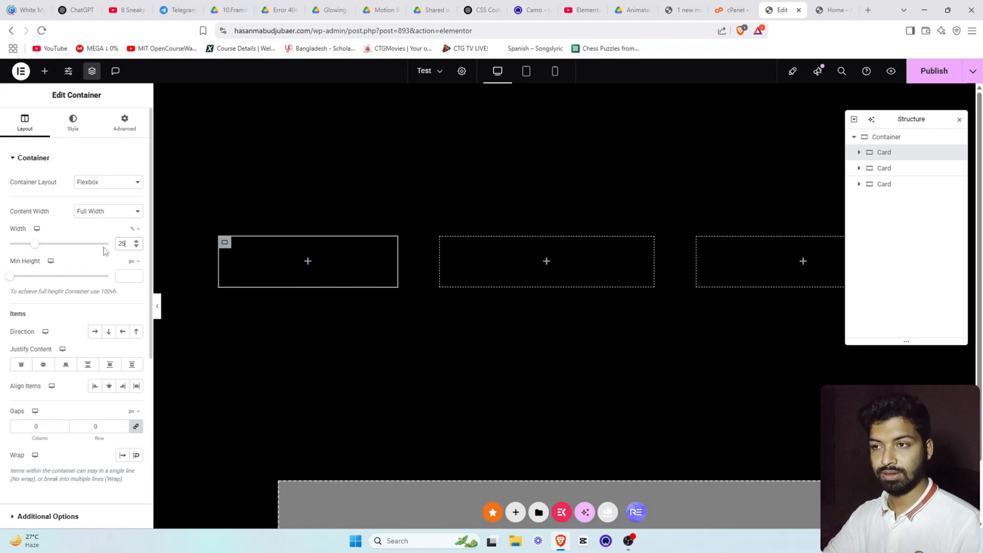
click(224, 245)
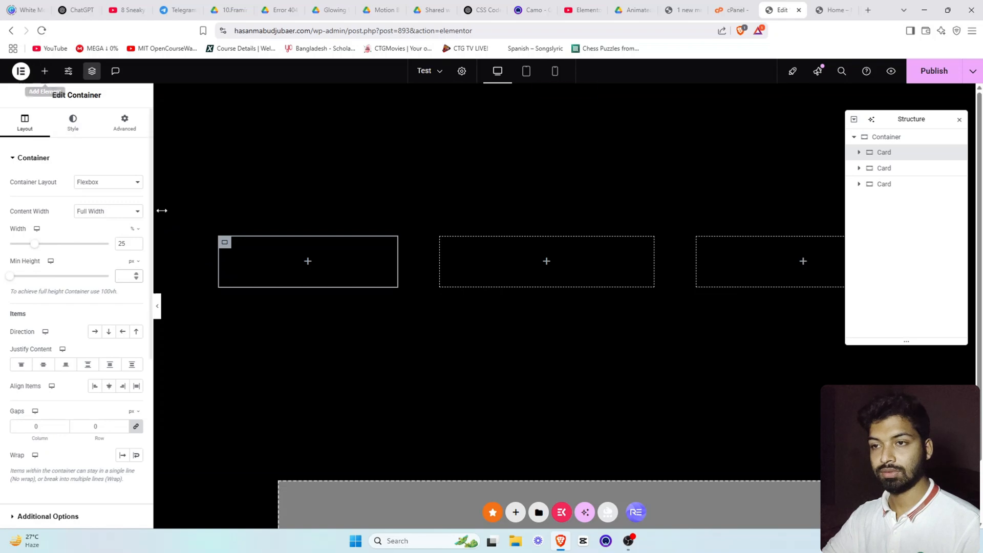
click(224, 242)
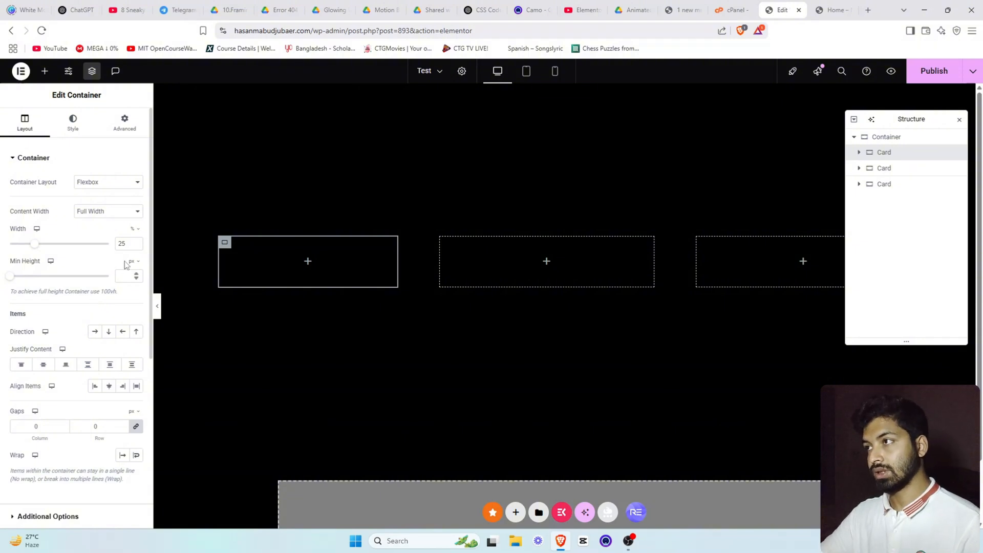
Check the finished cards in the preview page, and give the first card 2 px top and bottom and 3 px side padding
key(ctrl+Tab)
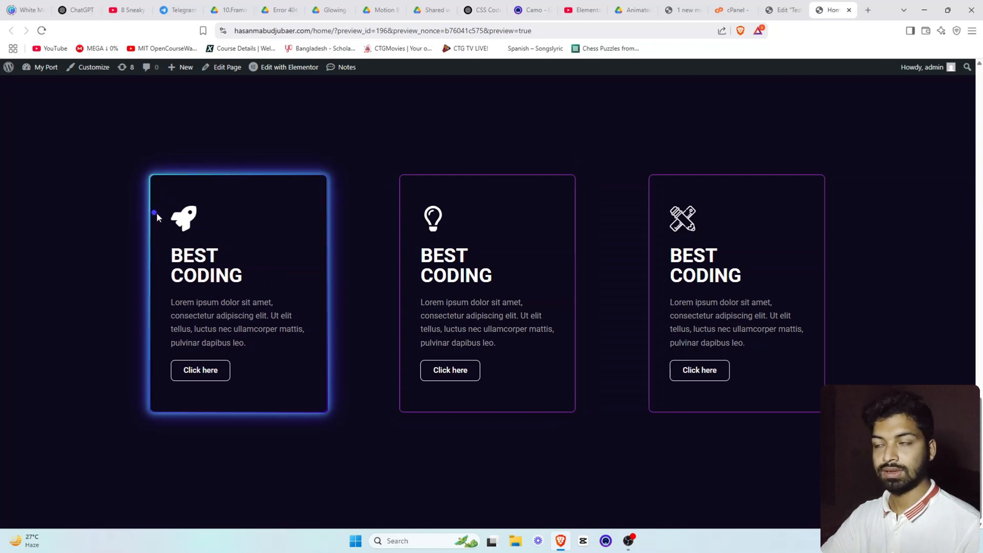
click(783, 10)
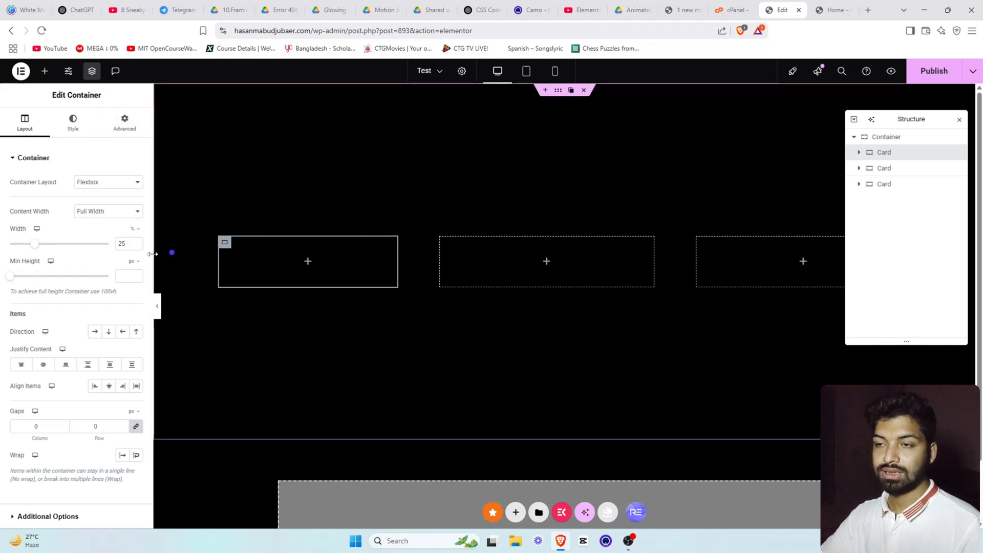
click(126, 137)
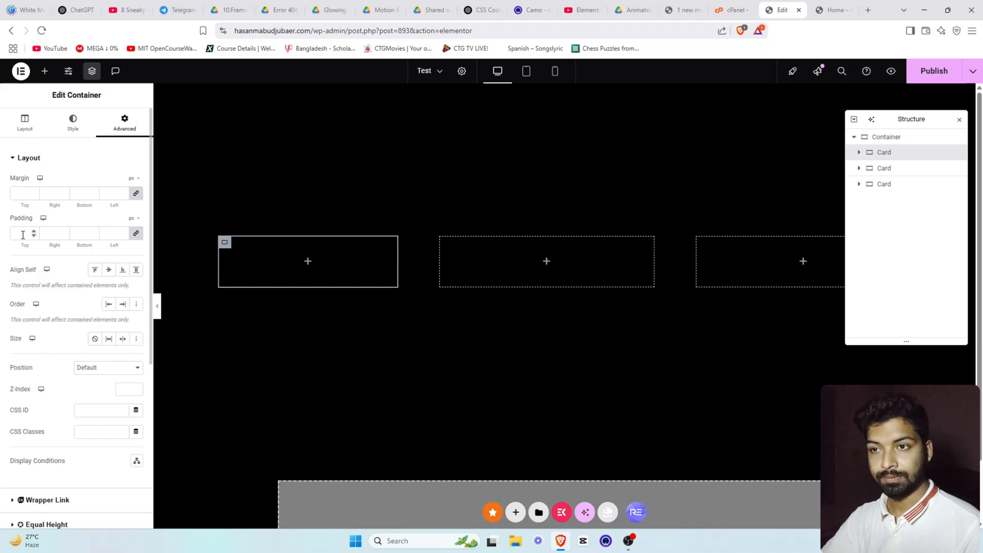
text(2)
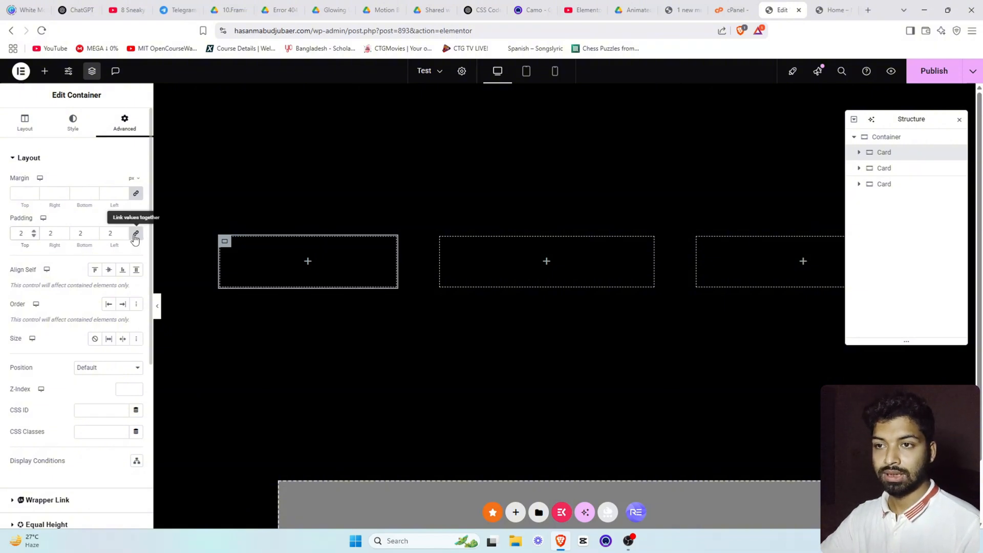
click(64, 231)
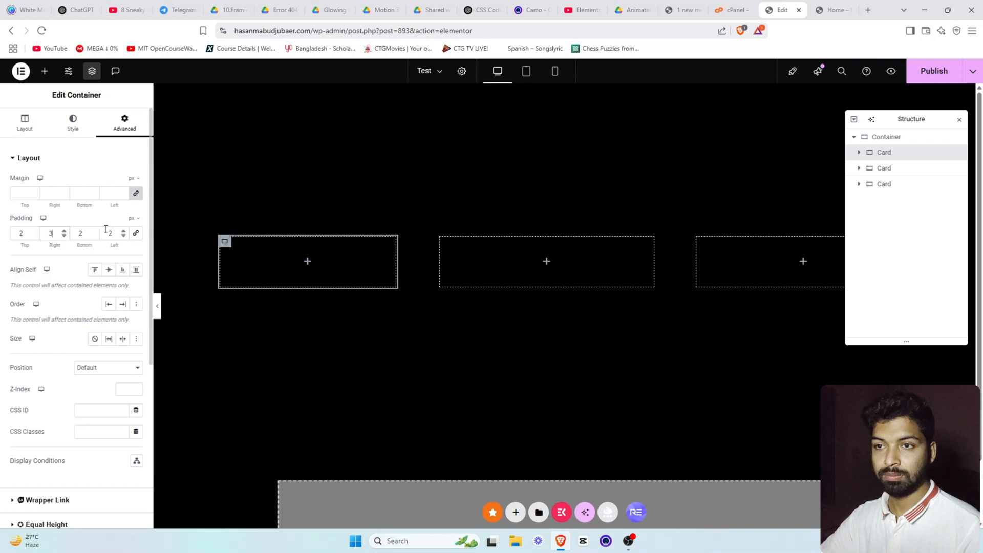
click(94, 231)
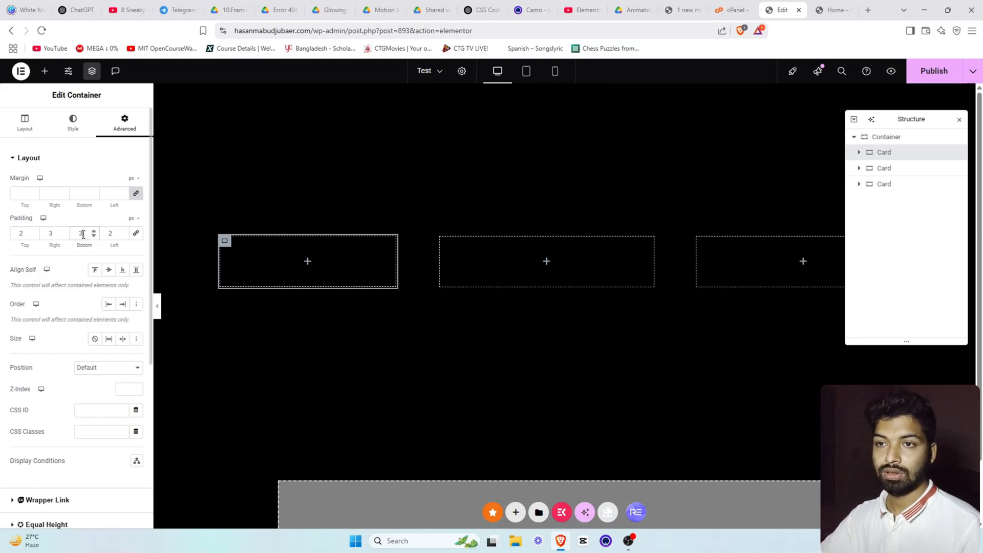
text(2)
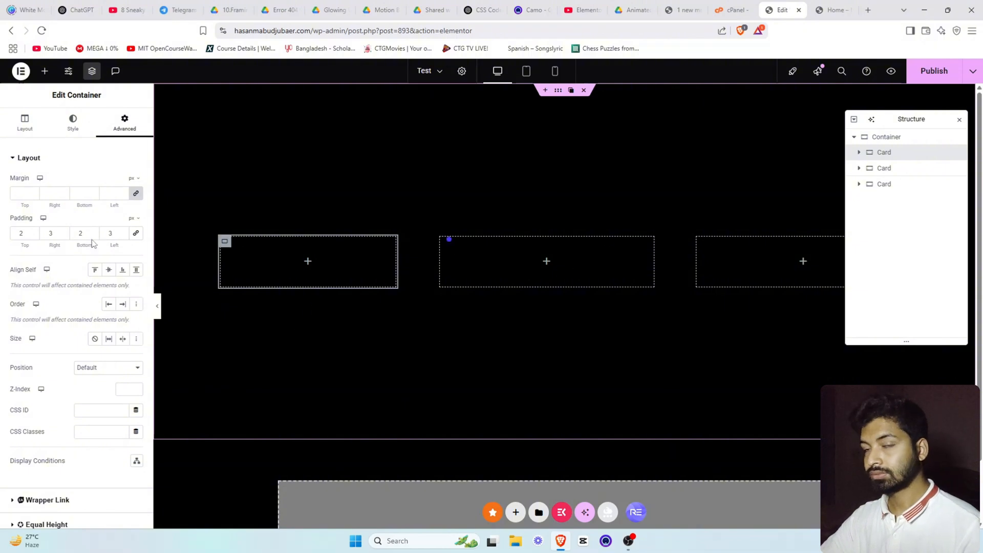
Add a nested container inside the first card and rename it Content
click(44, 72)
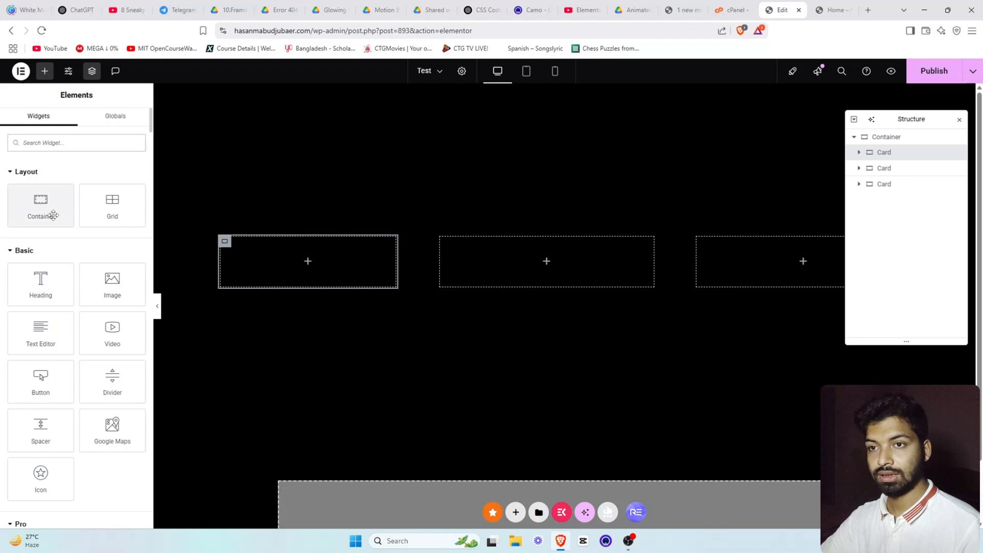
drag(53, 215, 287, 276)
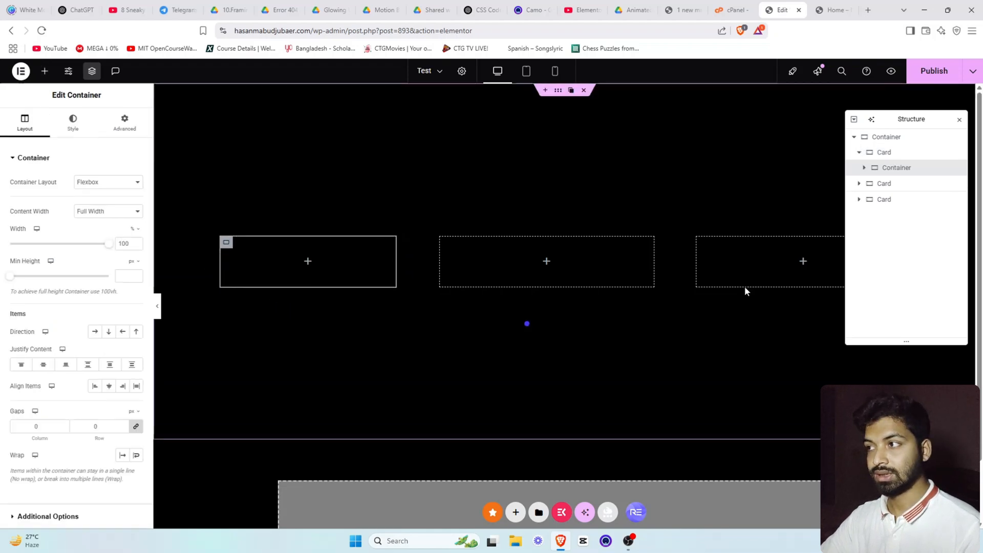
double_click(900, 171)
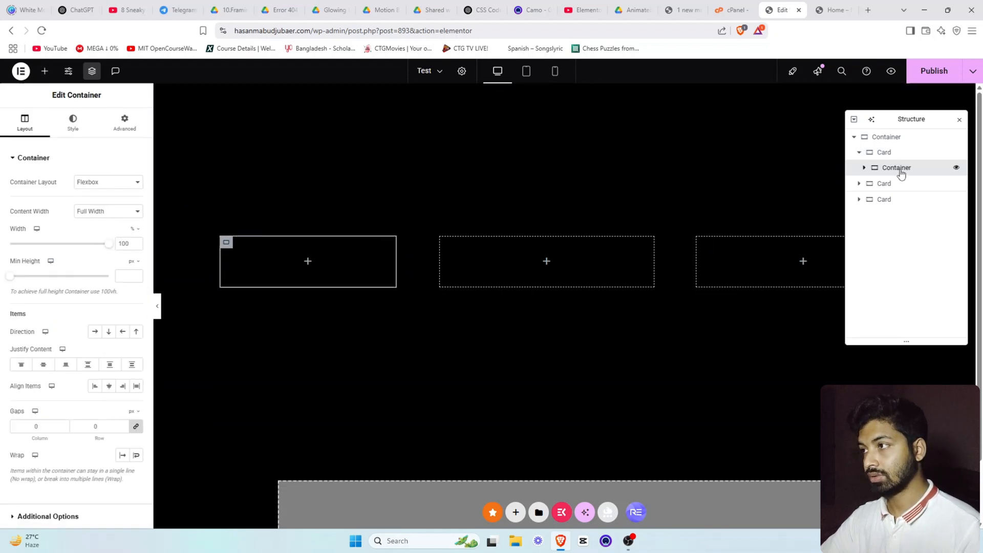
text(Co)
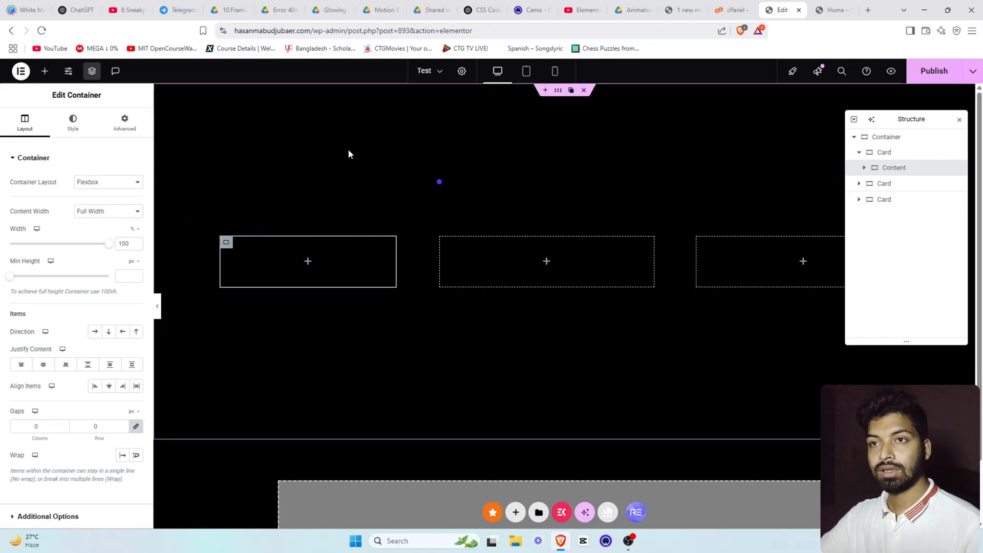
Add an Icon widget to the Content container and use the rocket image vector12.svg from the media library
click(44, 70)
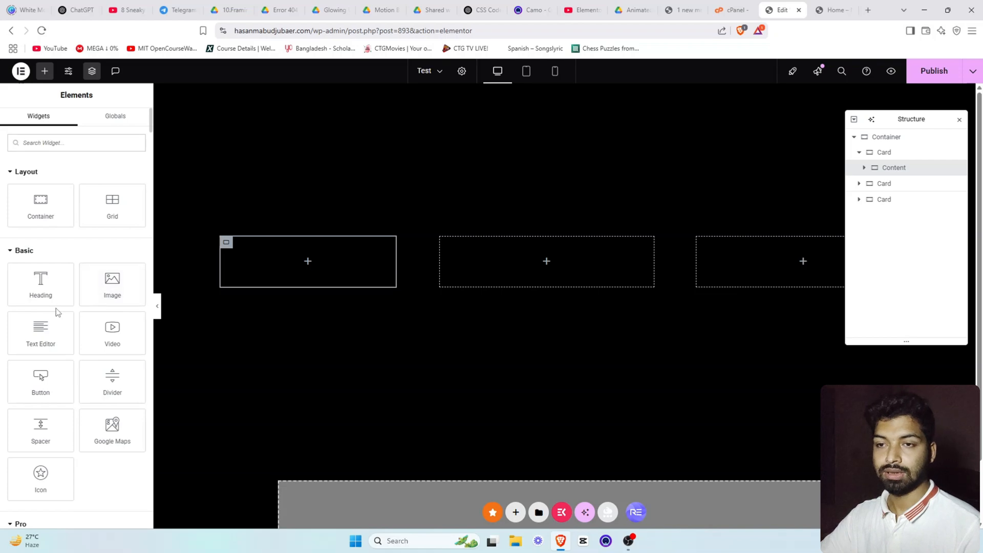
drag(43, 476, 305, 263)
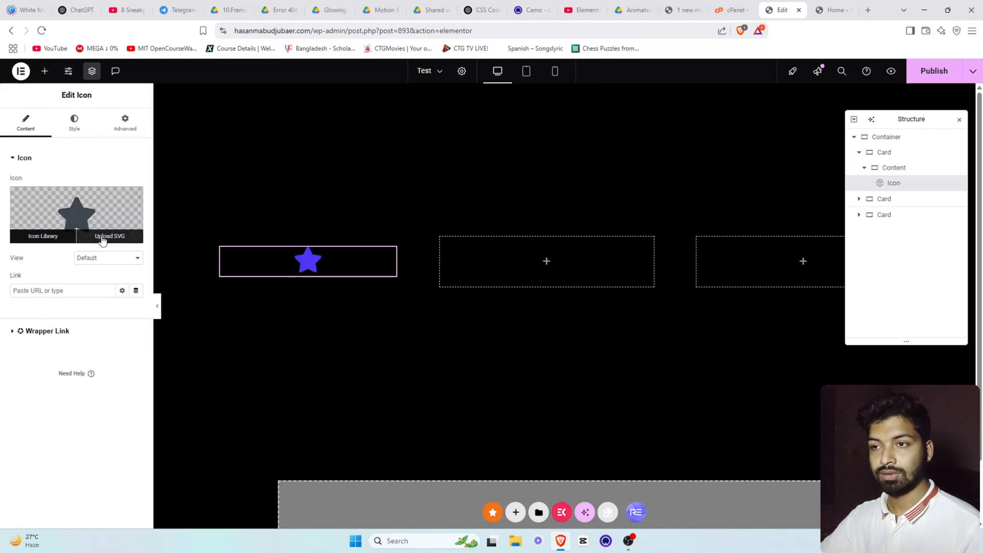
click(109, 237)
click(72, 212)
click(63, 217)
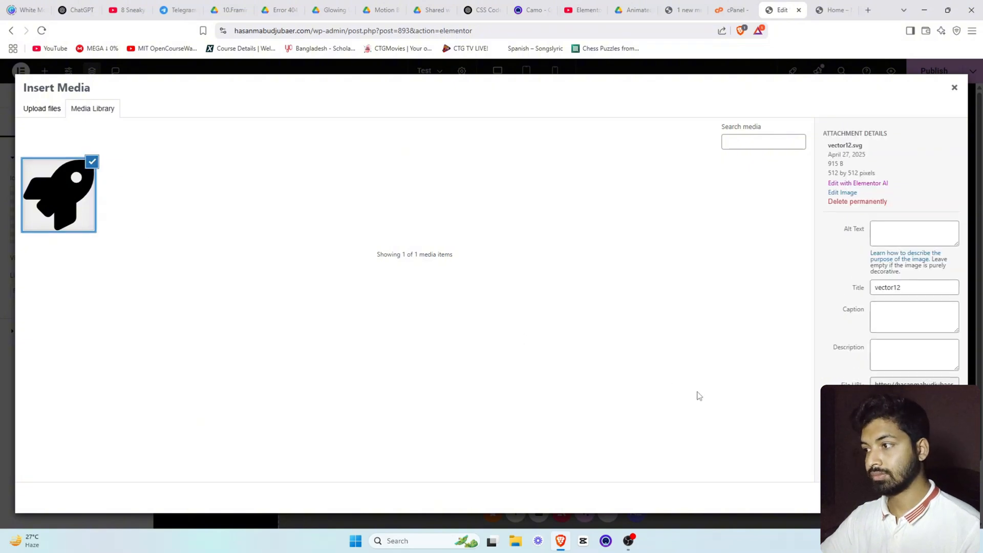
click(935, 497)
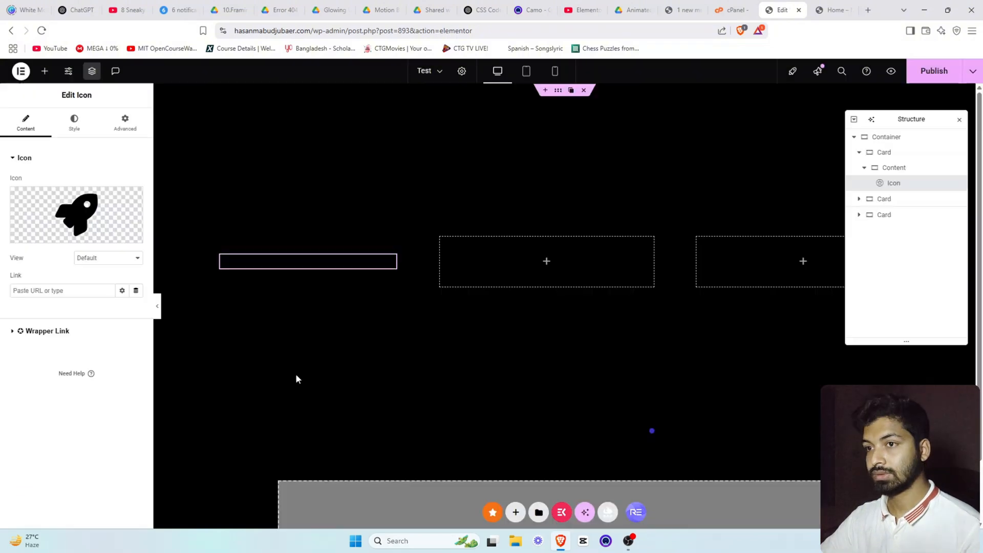
Align the rocket icon itself to the start of its container and set its primary color to Theme Primary Background
click(117, 129)
click(94, 290)
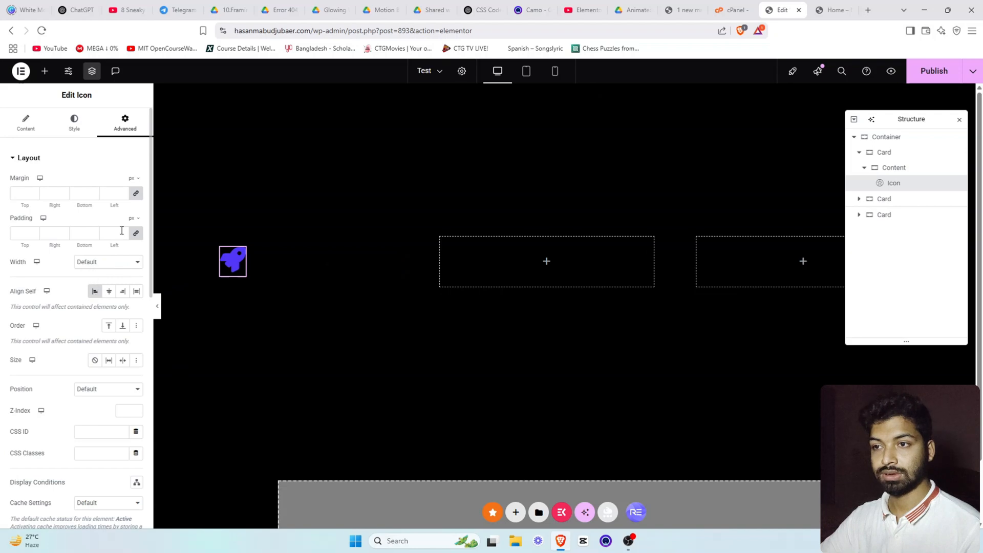
click(28, 125)
click(73, 127)
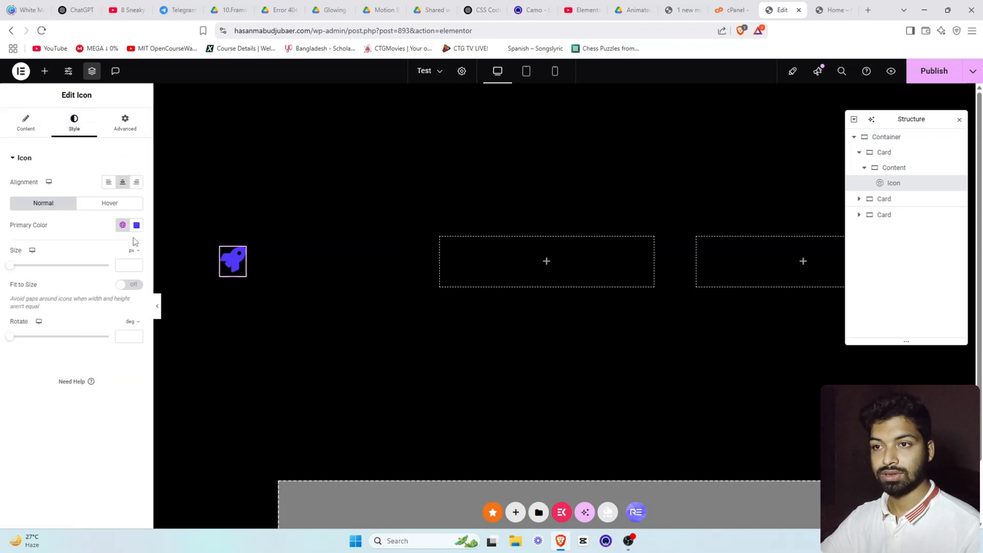
click(122, 227)
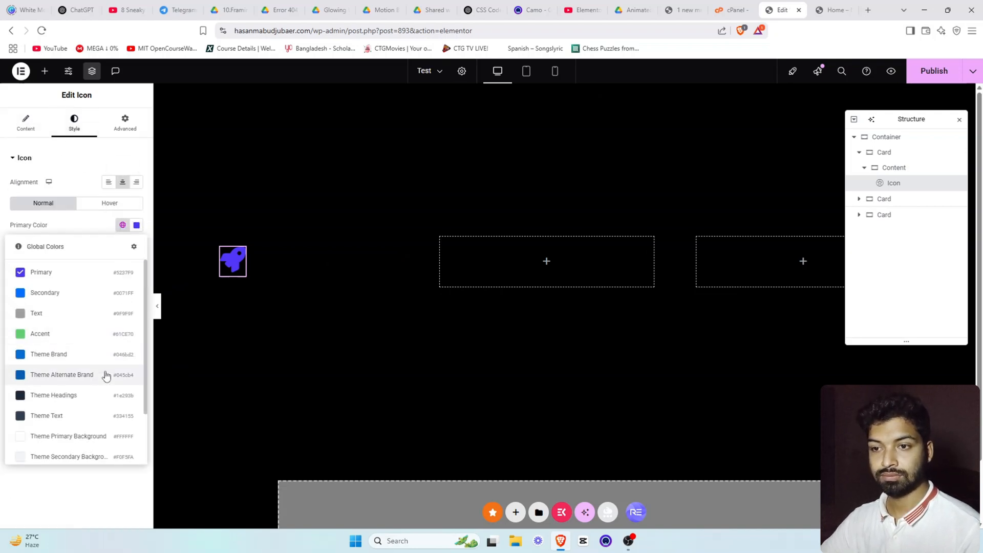
click(105, 436)
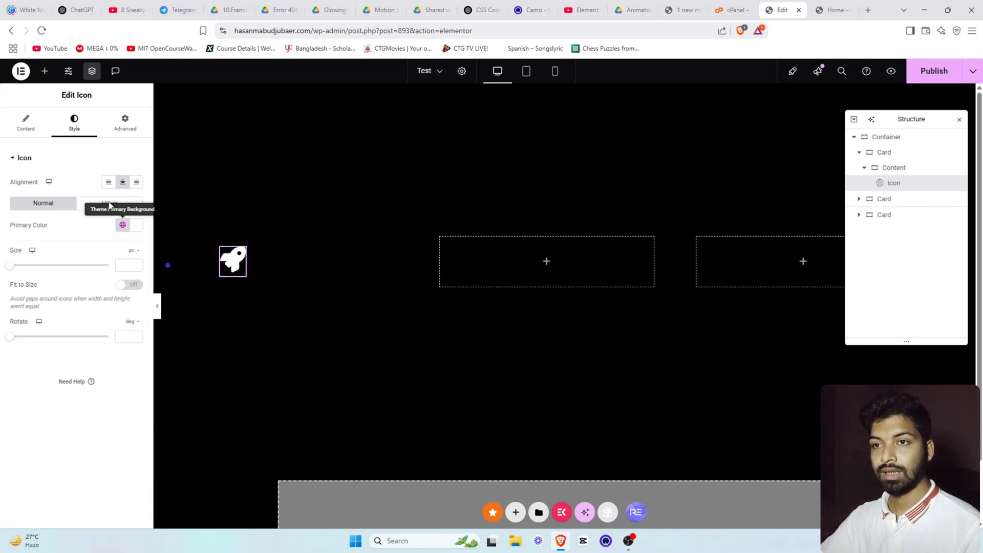
Add a Heading widget below the rocket icon with the title "Best </br> Coding"
click(45, 71)
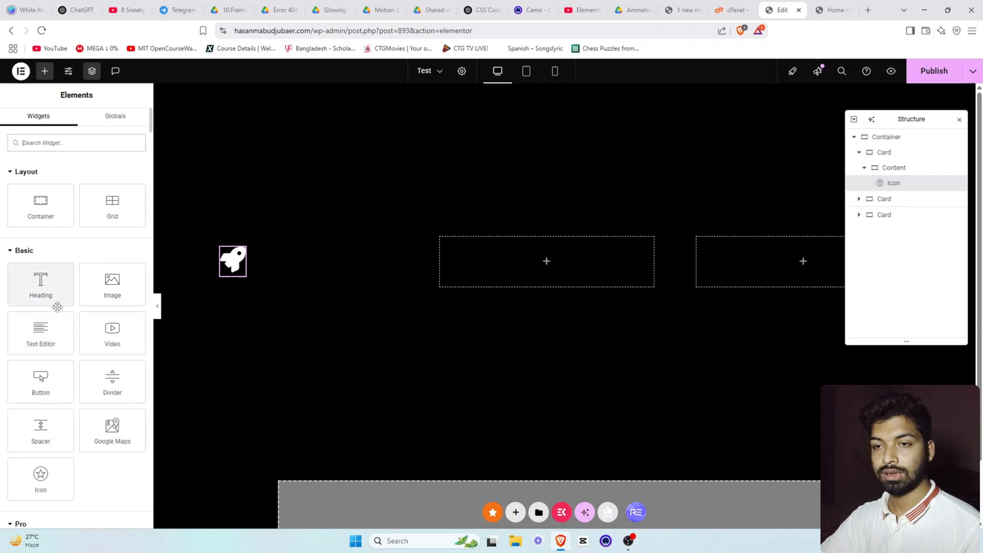
drag(48, 285, 256, 272)
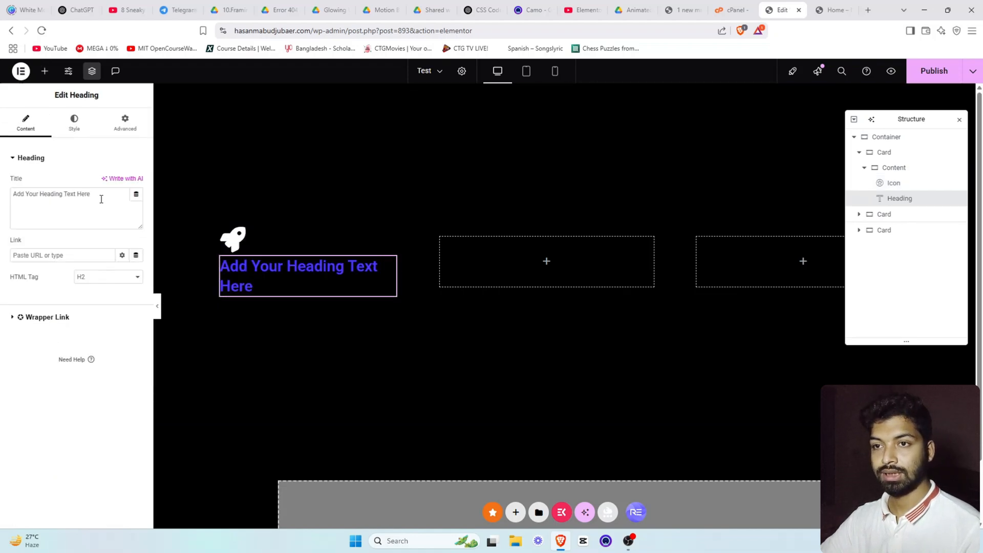
drag(101, 199, 1, 201)
text(Best </br)
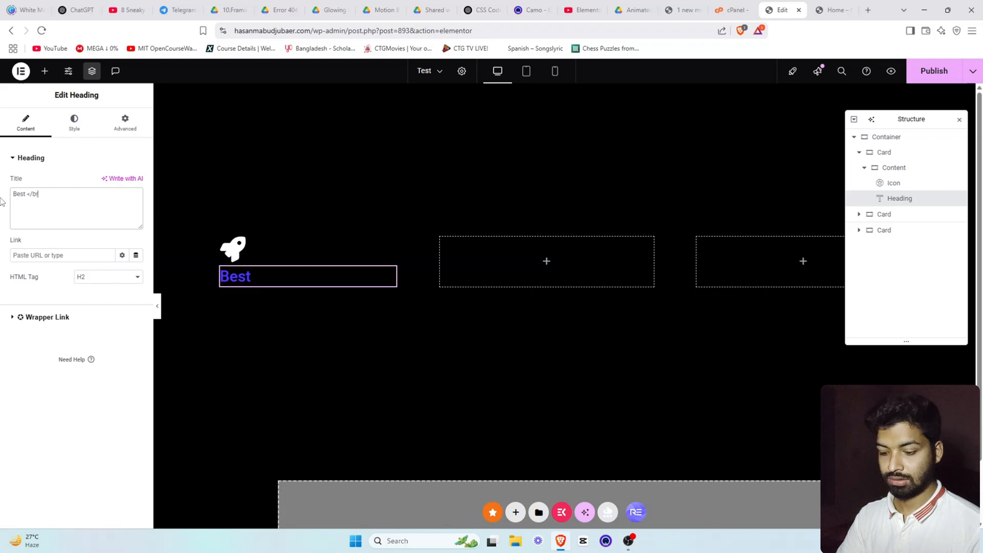
text(> Coding)
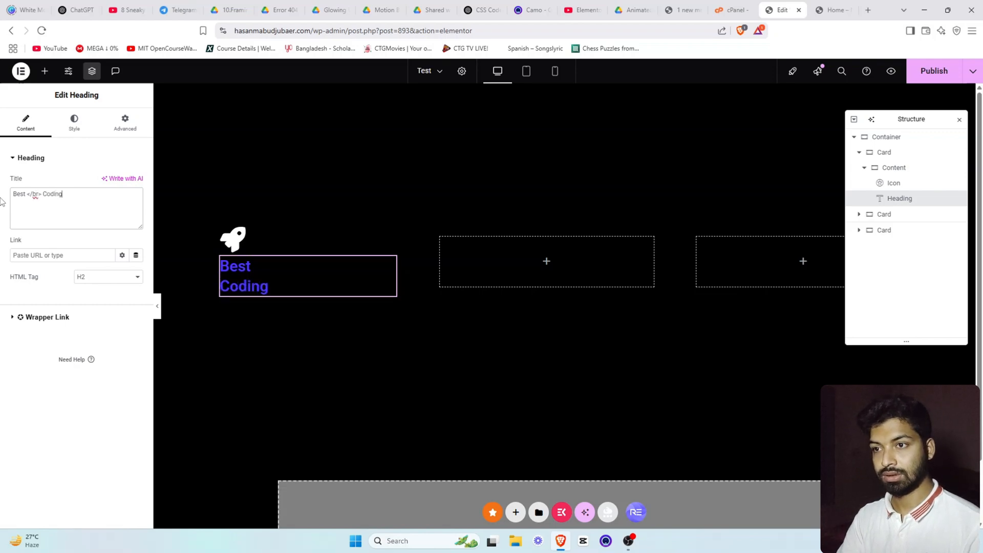
Set the heading's typography to size 48 px and weight 700 (Bold)
click(77, 126)
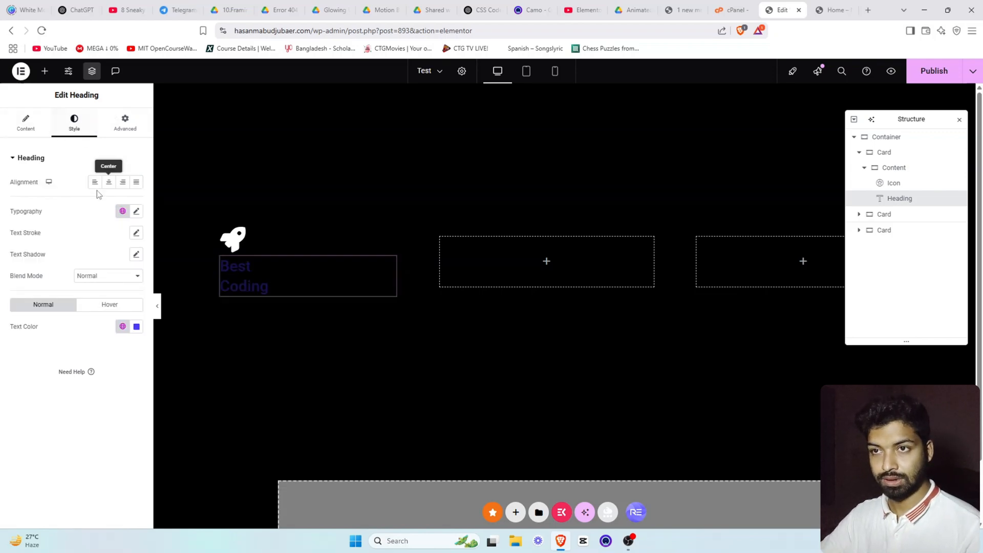
click(136, 211)
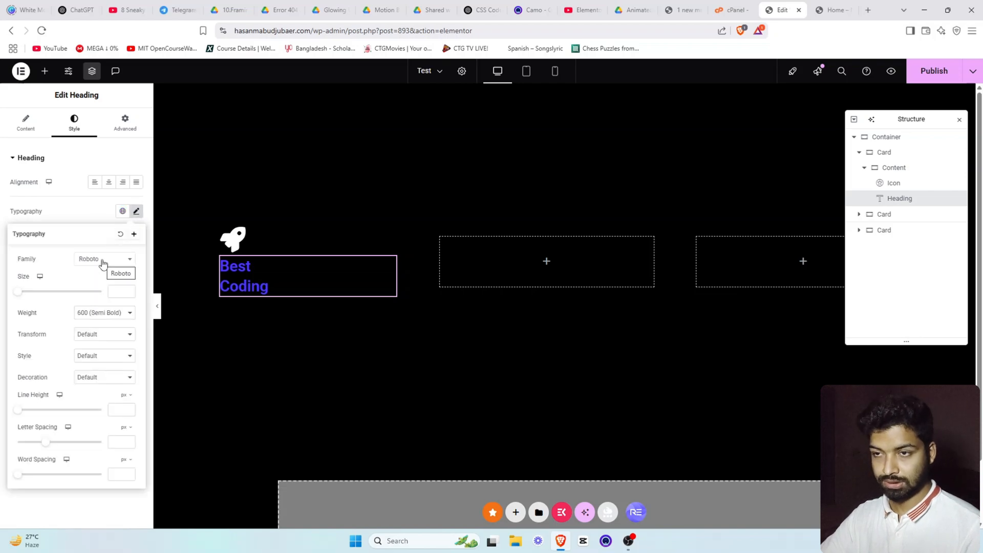
click(122, 291)
text(48)
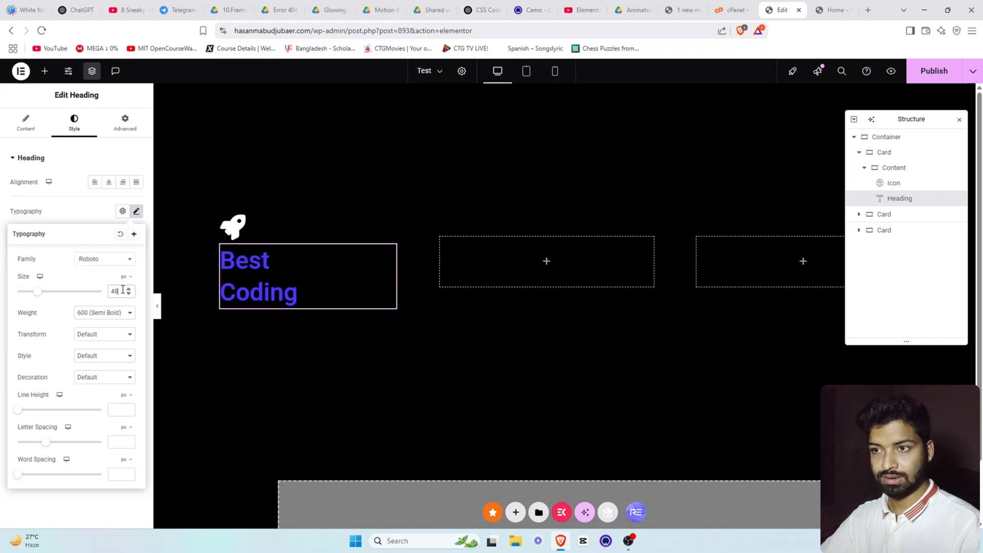
click(119, 314)
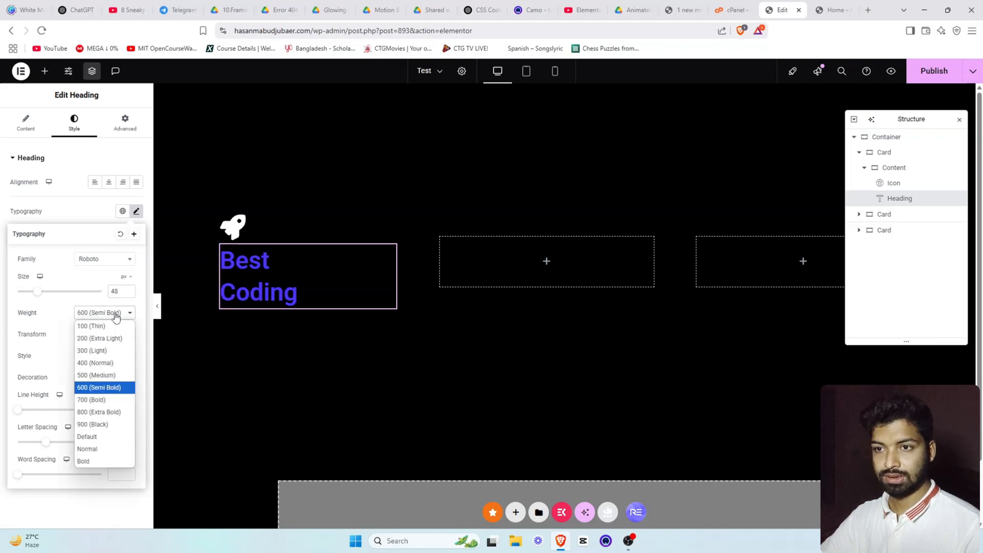
click(98, 400)
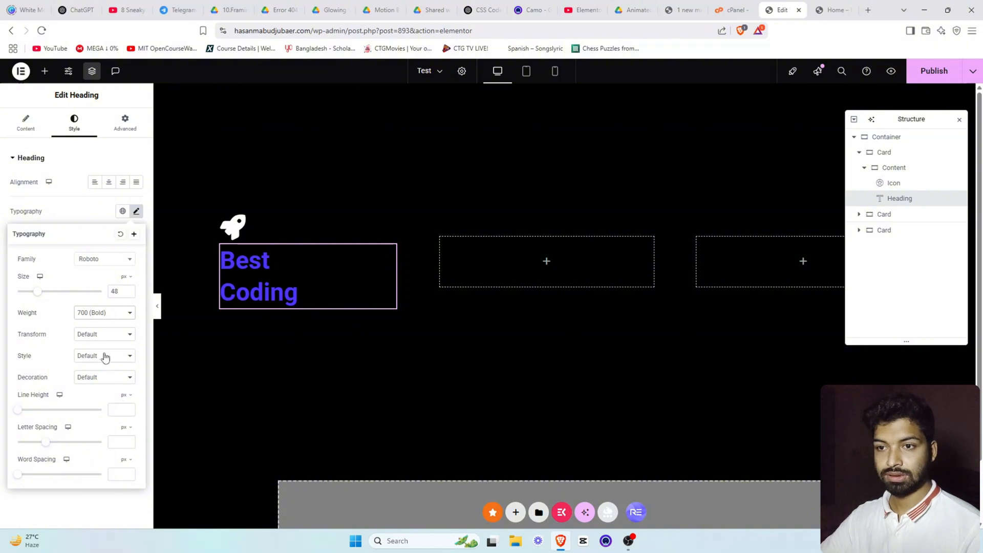
Give the heading a line height of 30 px and increase it in 1 px increments
click(116, 405)
text(30)
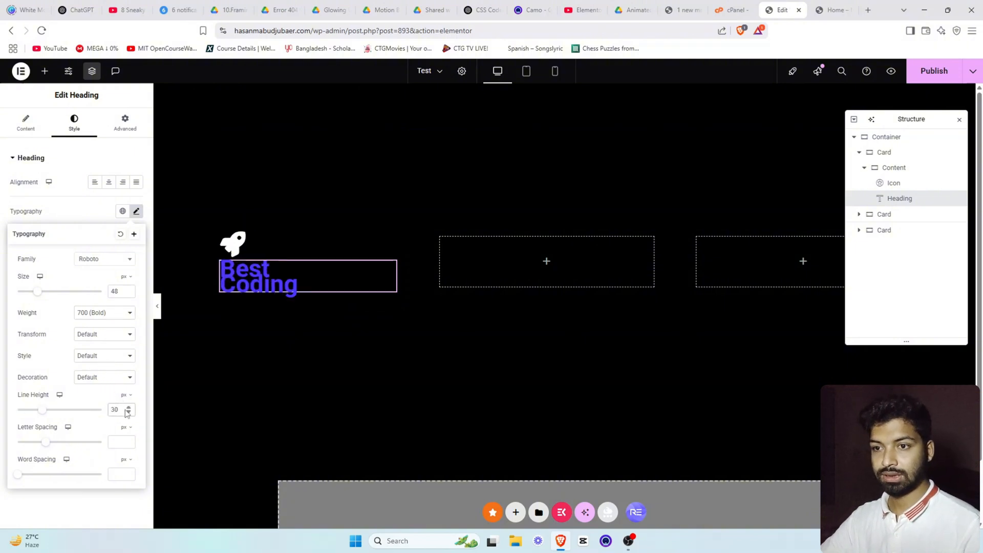
scroll(128, 413, up, 11)
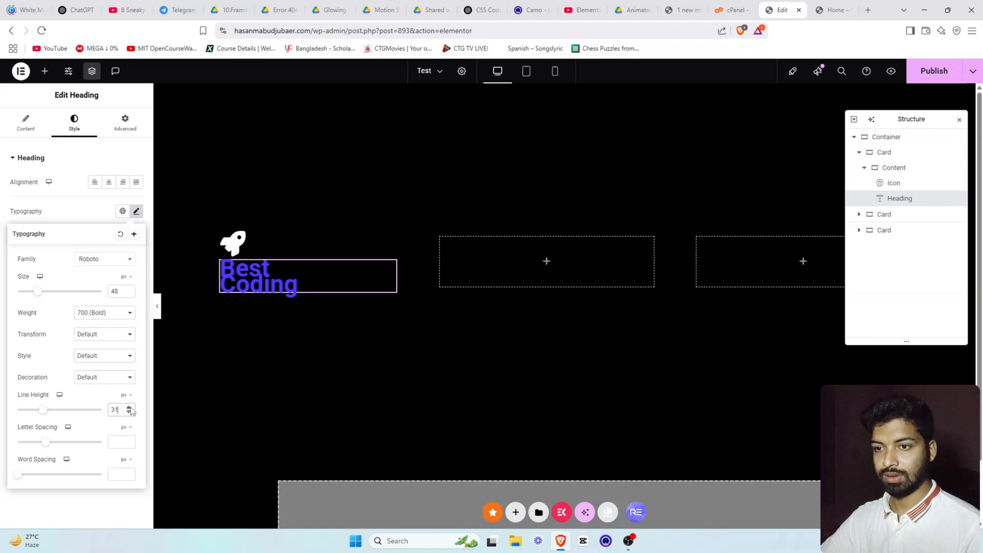